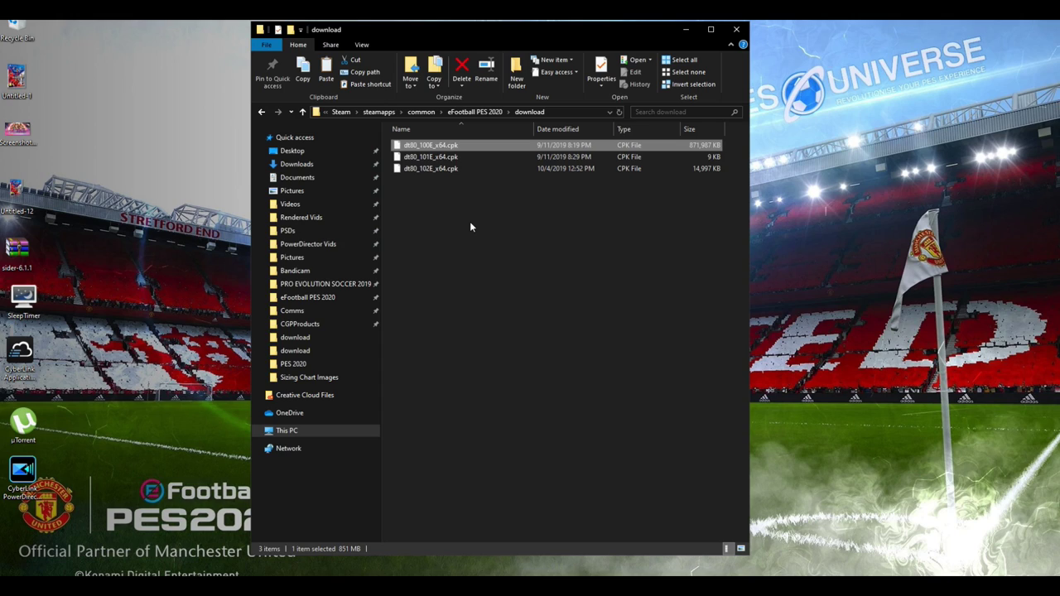
Step: Check the dt80 CPK files in the game's download folder and return to the eFootball PES 2020 folder
key("Down")
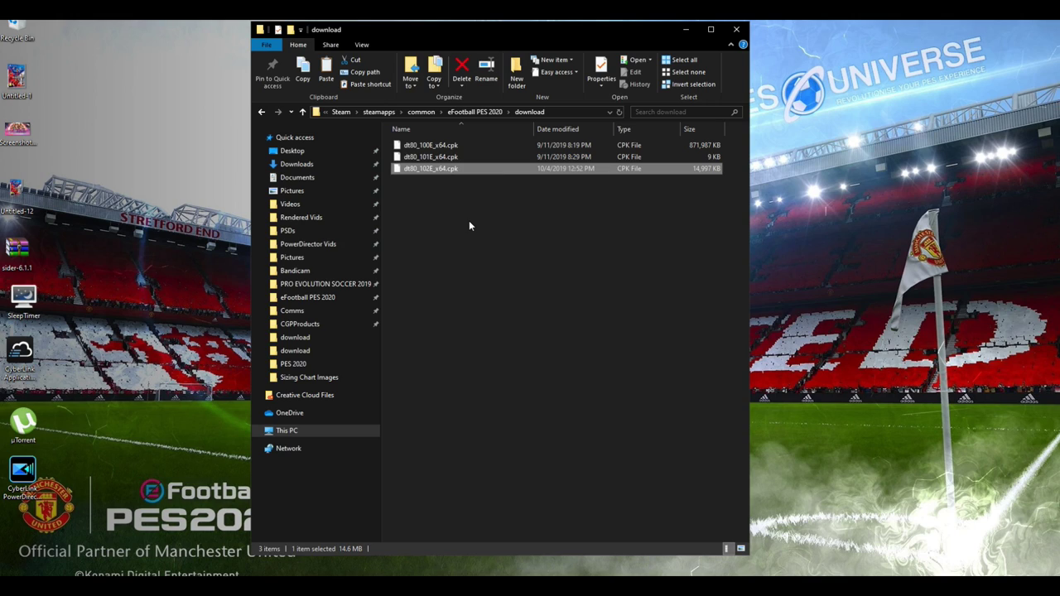
left_click(468, 221)
key("BackSpace")
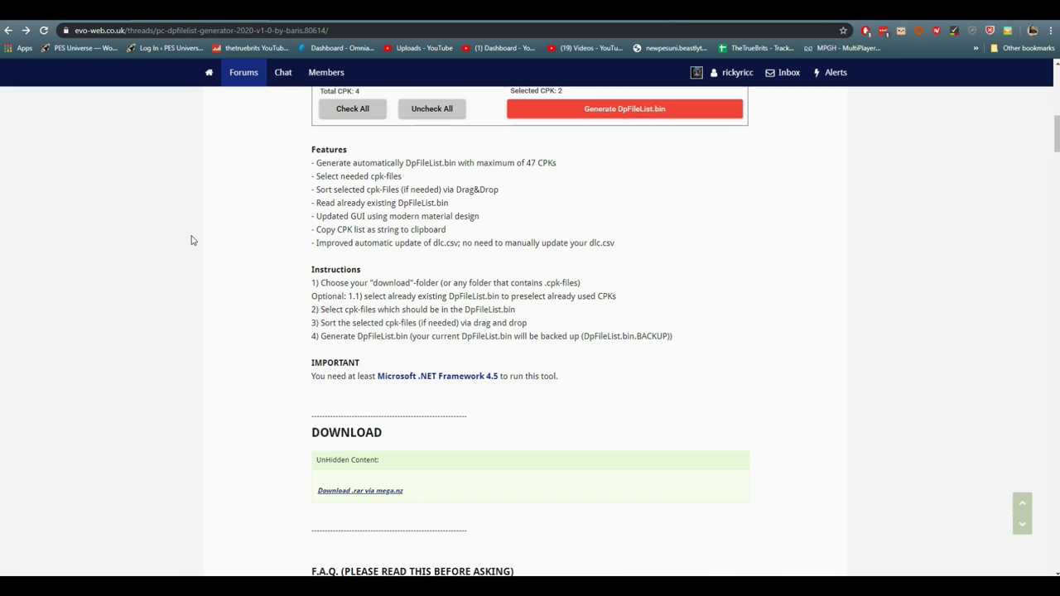
Step: Read the DpFileList Generator 2020 v1.0 thread on evo-web, covering its features, 47-CPK limit, instructions and .NET requirement
scroll(190, 240, "up", 8)
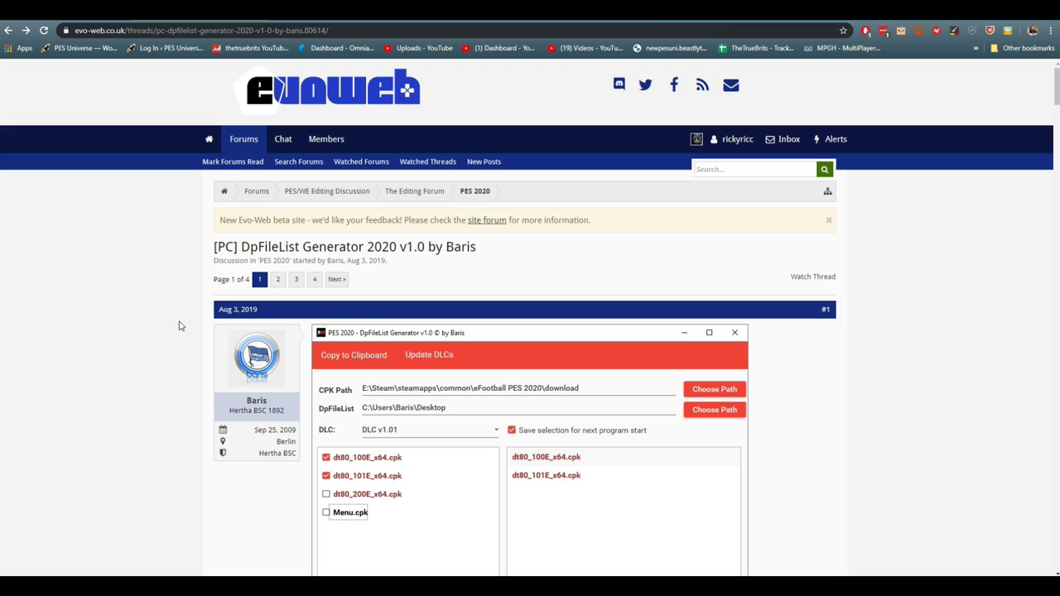
scroll(177, 322, "down", 2)
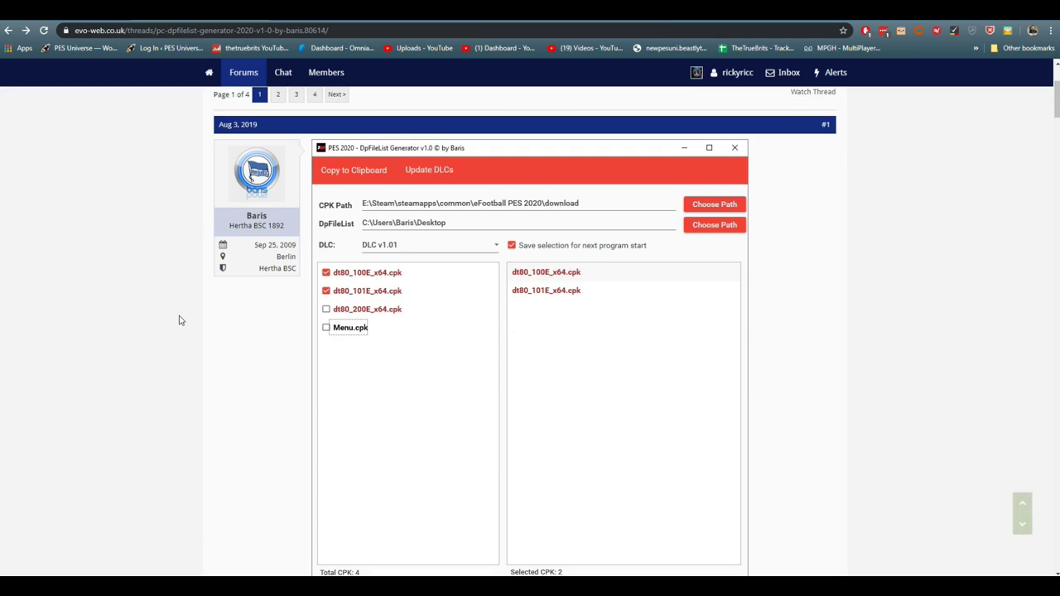
scroll(179, 320, "down", 4)
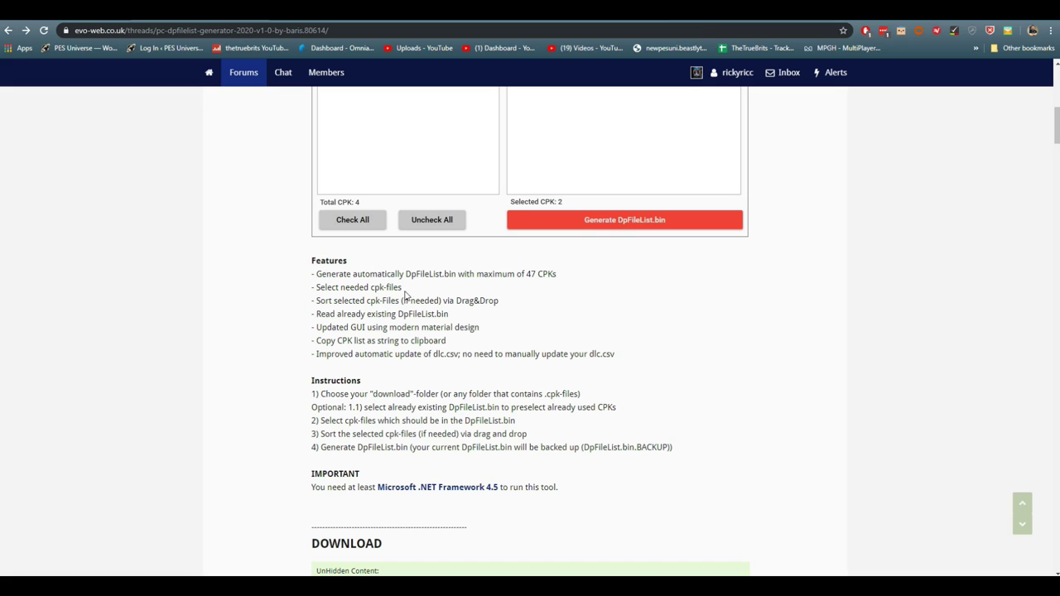
left_click_drag(478, 273, 571, 279)
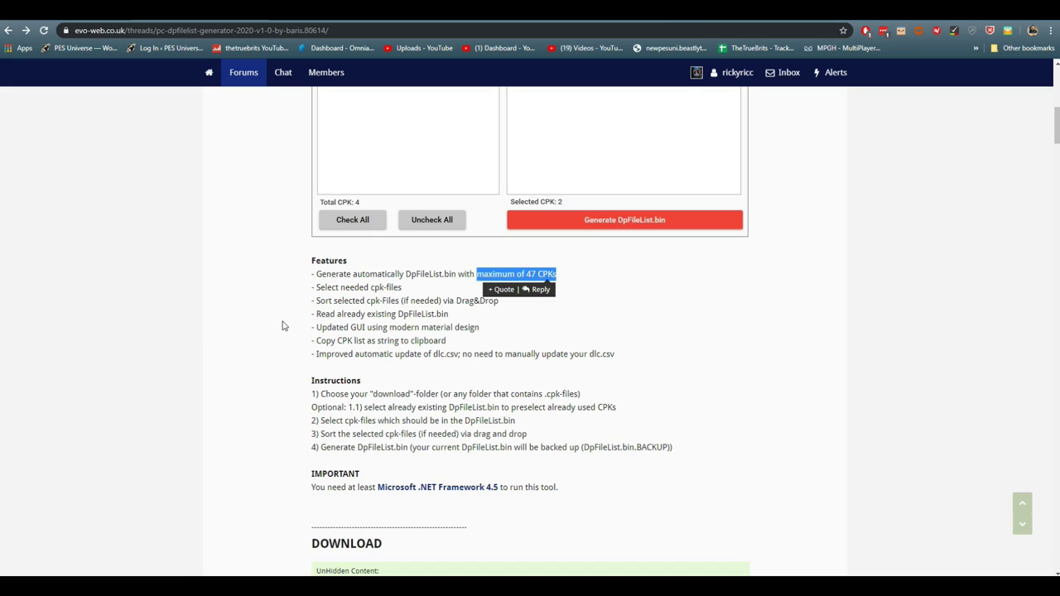
left_click(282, 325)
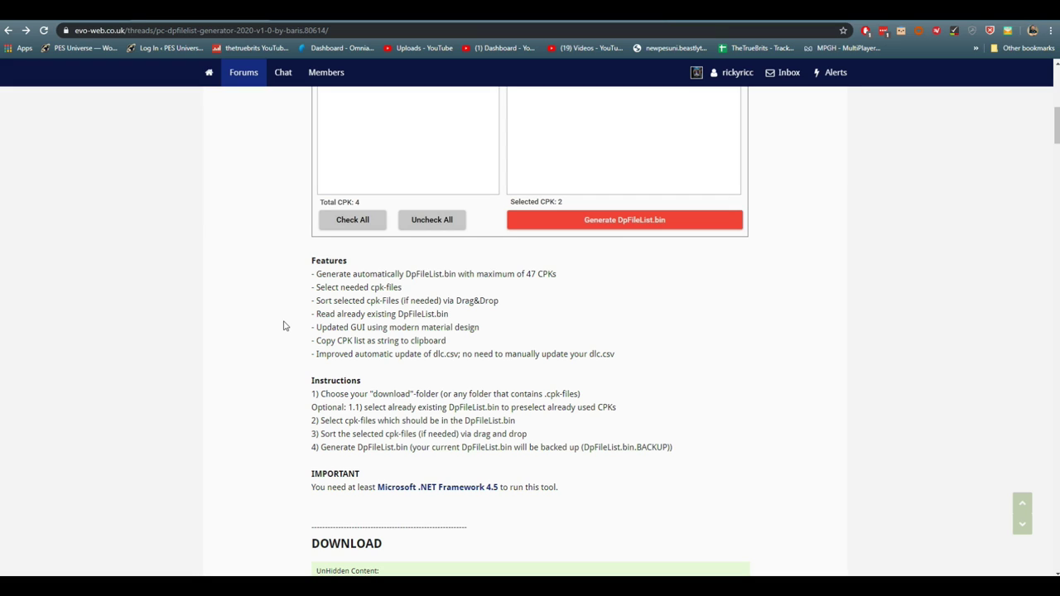
scroll(283, 326, "up", 4)
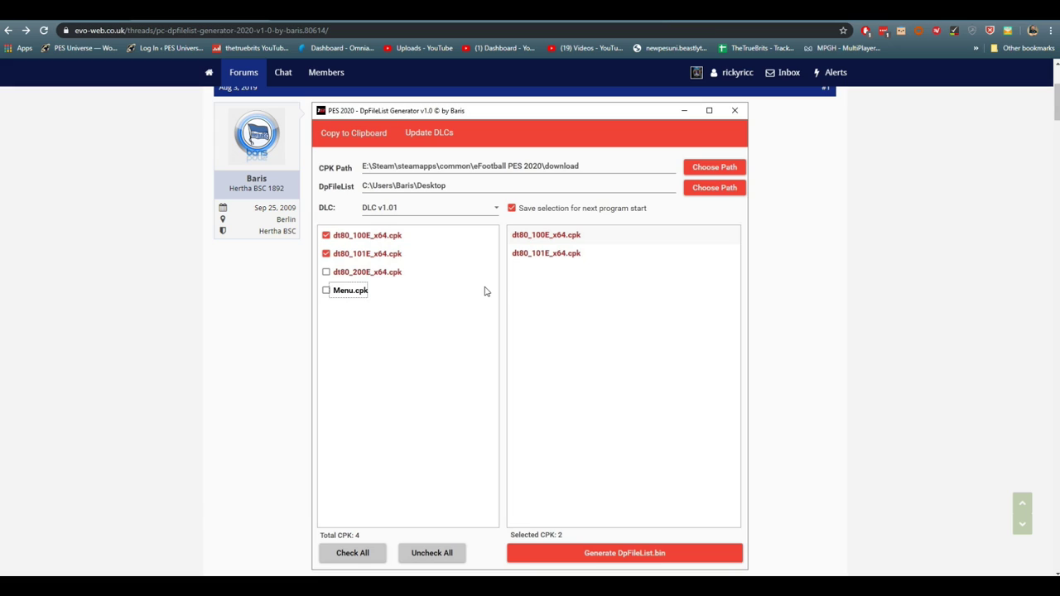
scroll(253, 379, "down", 5)
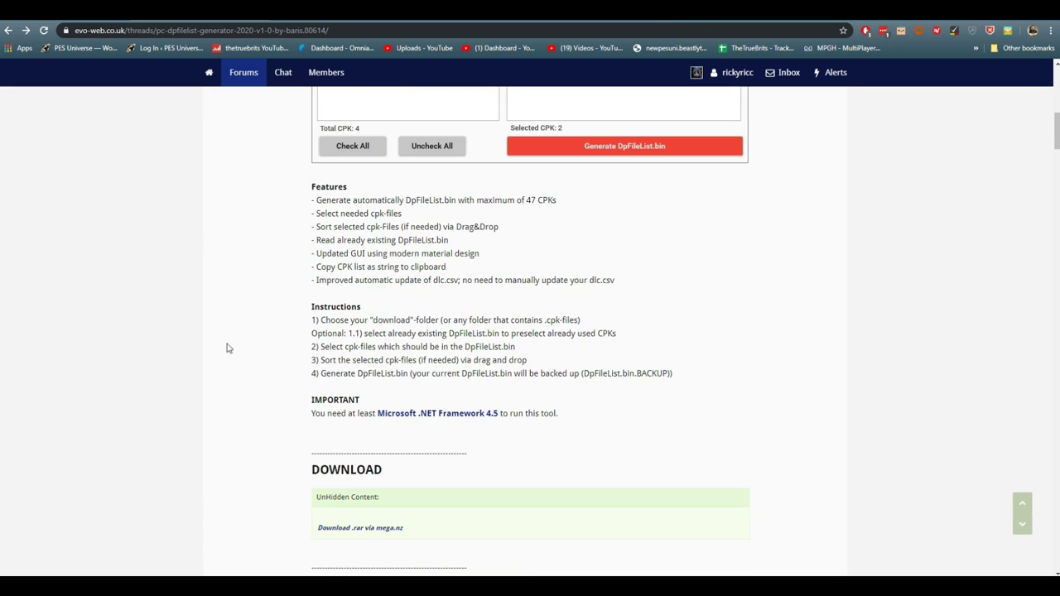
scroll(256, 370, "down", 1)
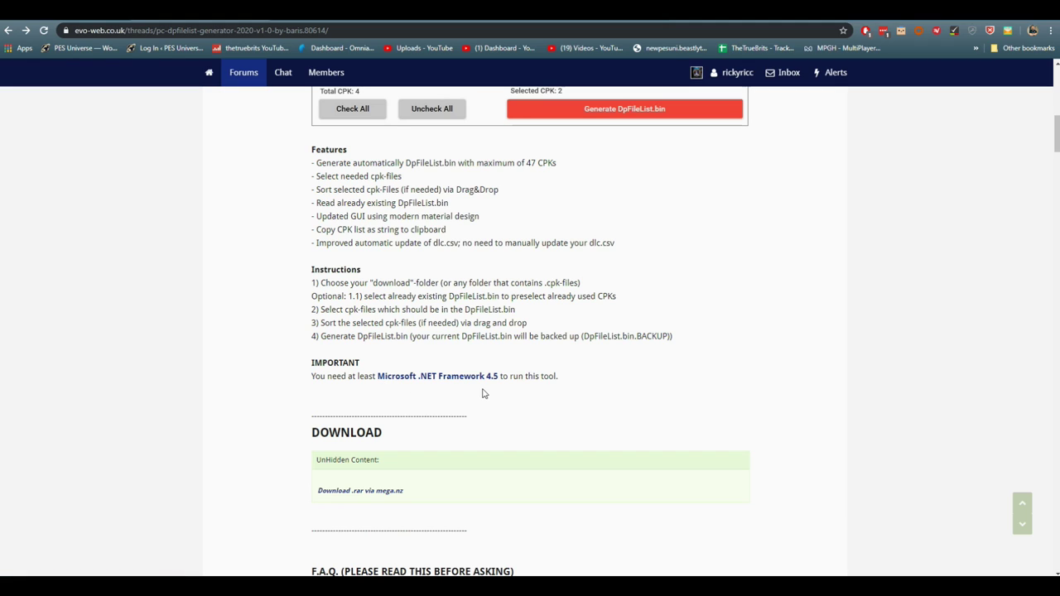
scroll(390, 372, "down", 3)
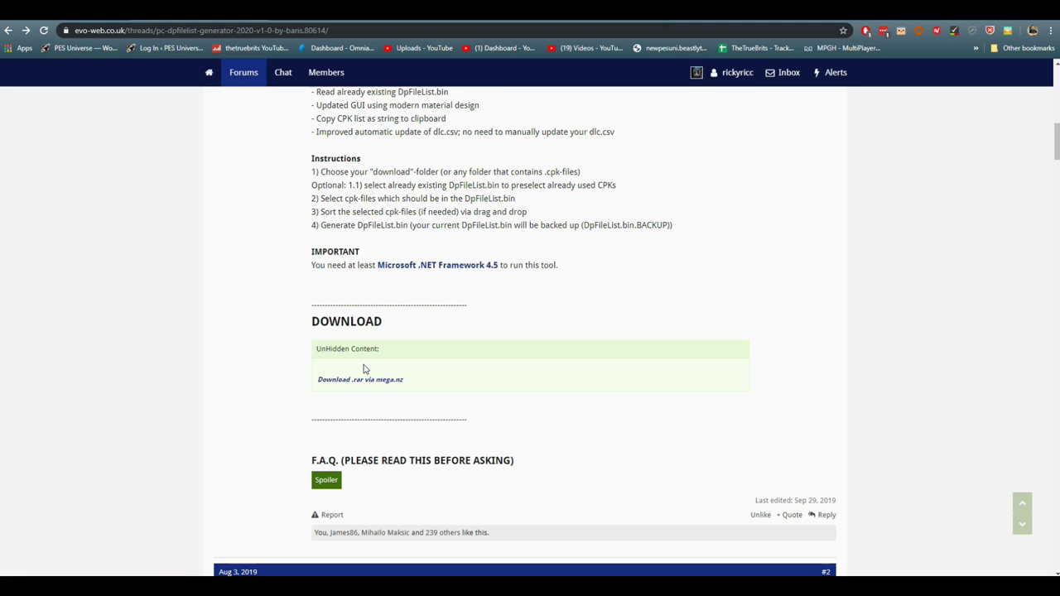
Step: Download the DpFileList Generator 2020 v1.0 archive from the thread's mega.nz link and open it
left_click(361, 385)
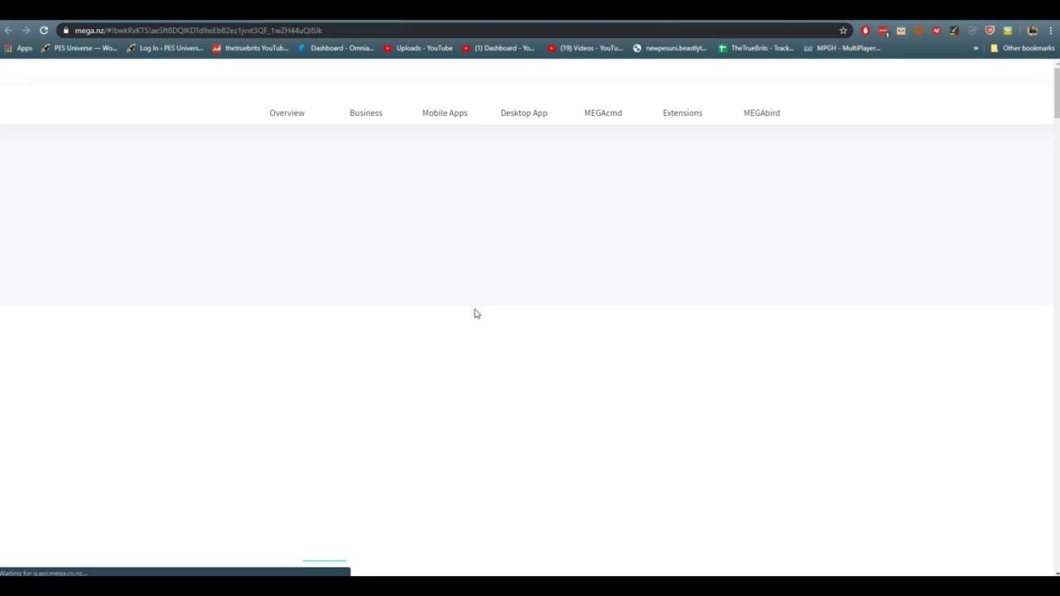
left_click(638, 228)
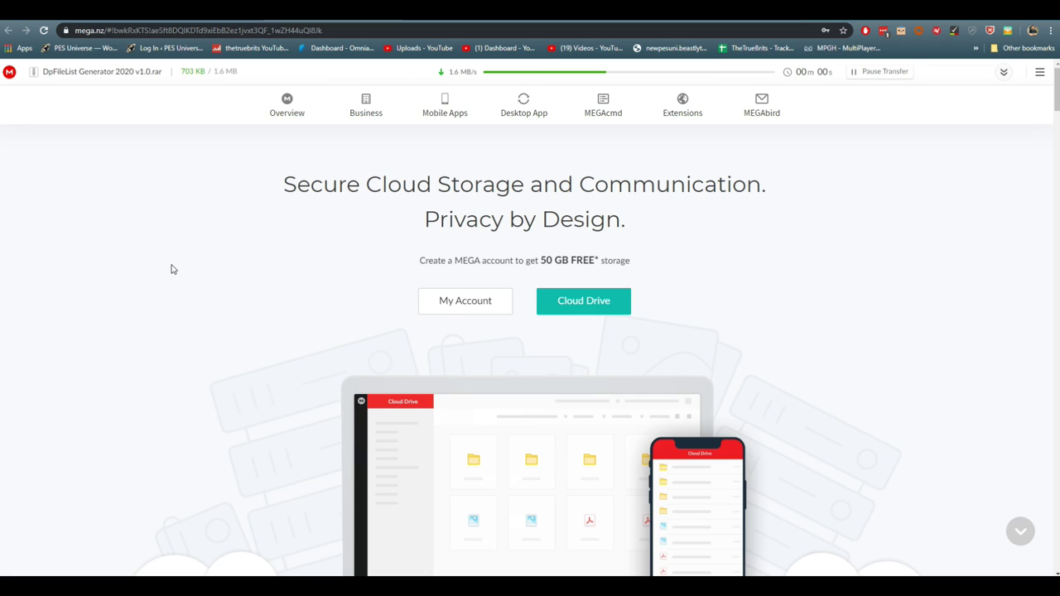
left_click(83, 566)
Step: Arrange the archive window and the eFootball PES 2020 folder window side by side
left_click_drag(799, 89, 491, 128)
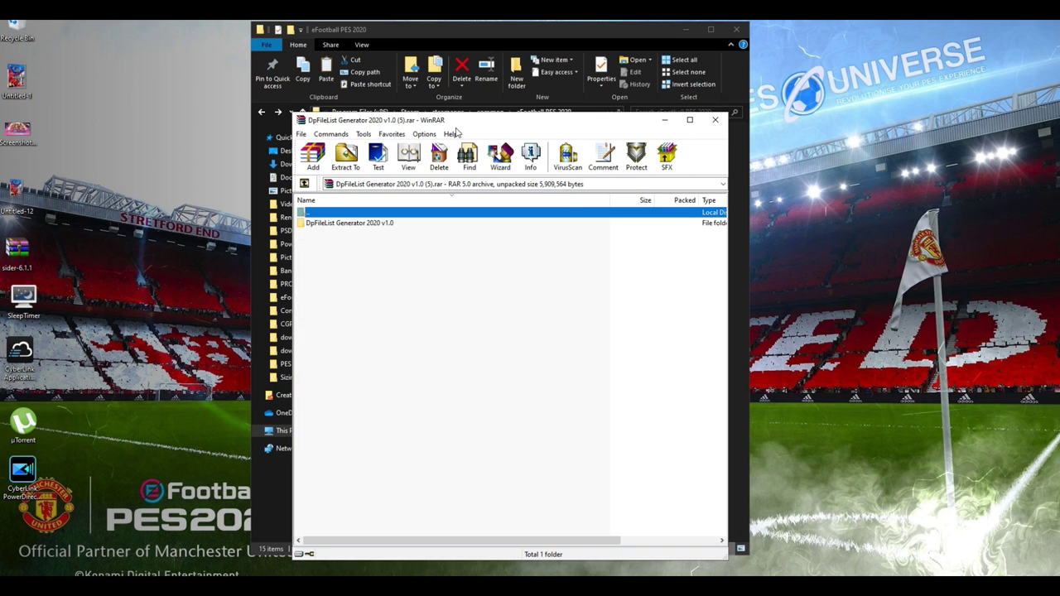
left_click_drag(464, 125, 796, 86)
left_click_drag(542, 29, 326, 44)
left_click_drag(760, 74, 688, 74)
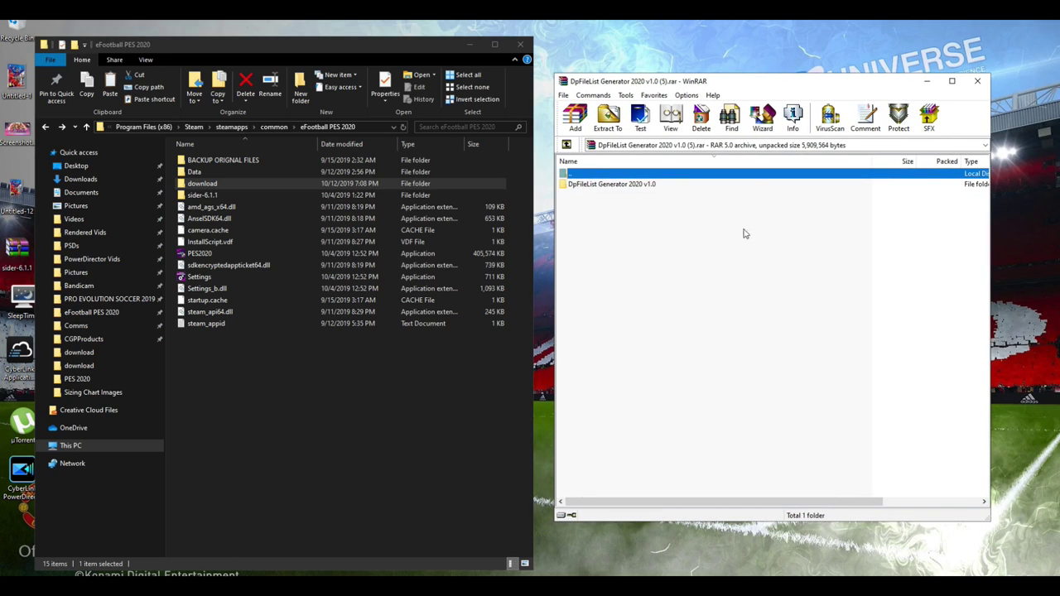
Step: Extract everything inside the archive's DpFileList Generator 2020 v1.0 folder into the game's download folder
double_click(241, 183)
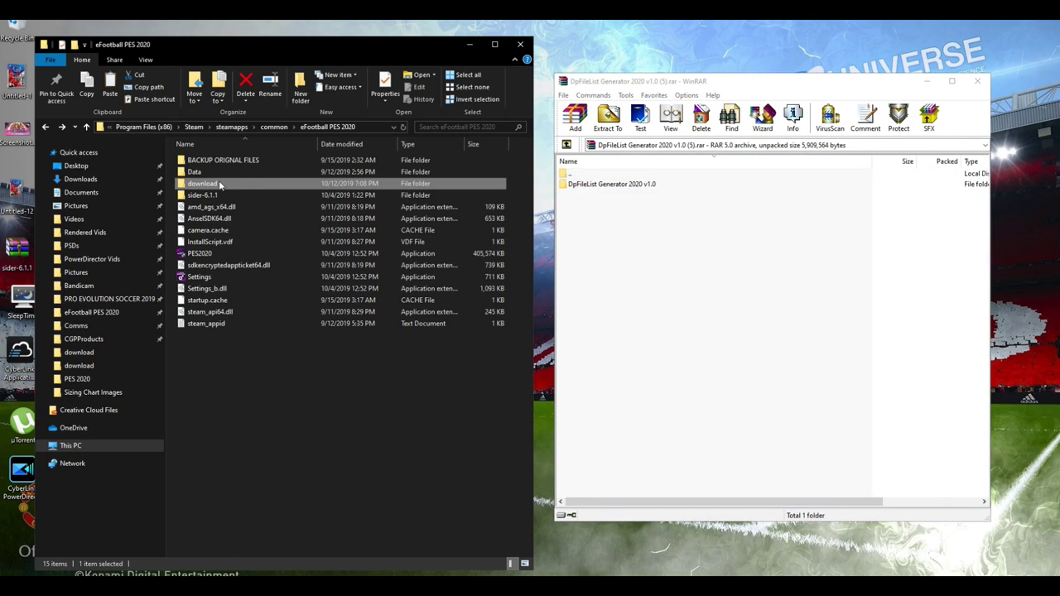
double_click(615, 187)
left_click_drag(634, 388, 604, 186)
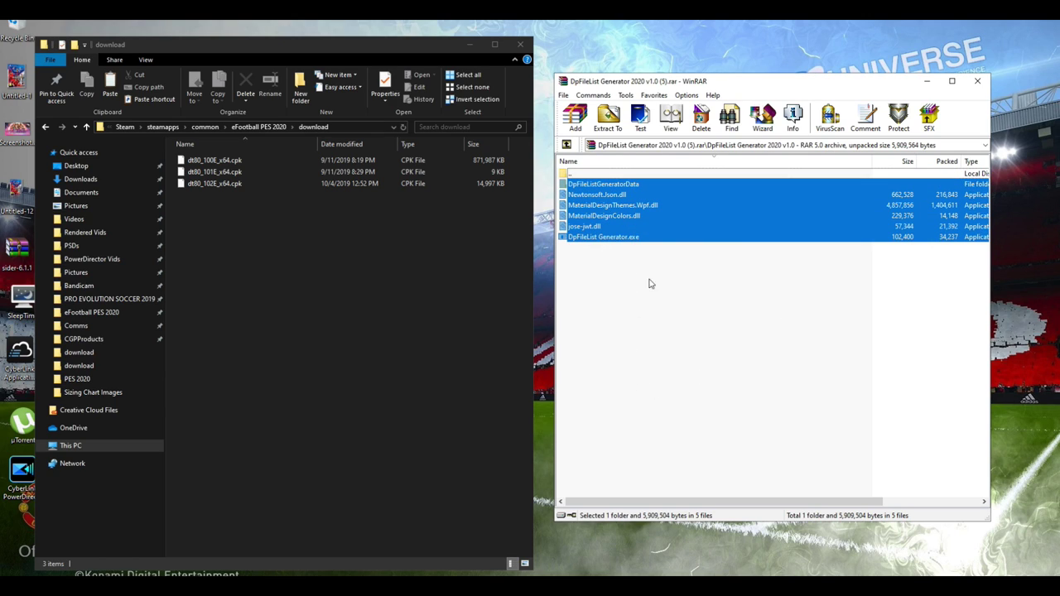
left_click_drag(648, 222, 425, 324)
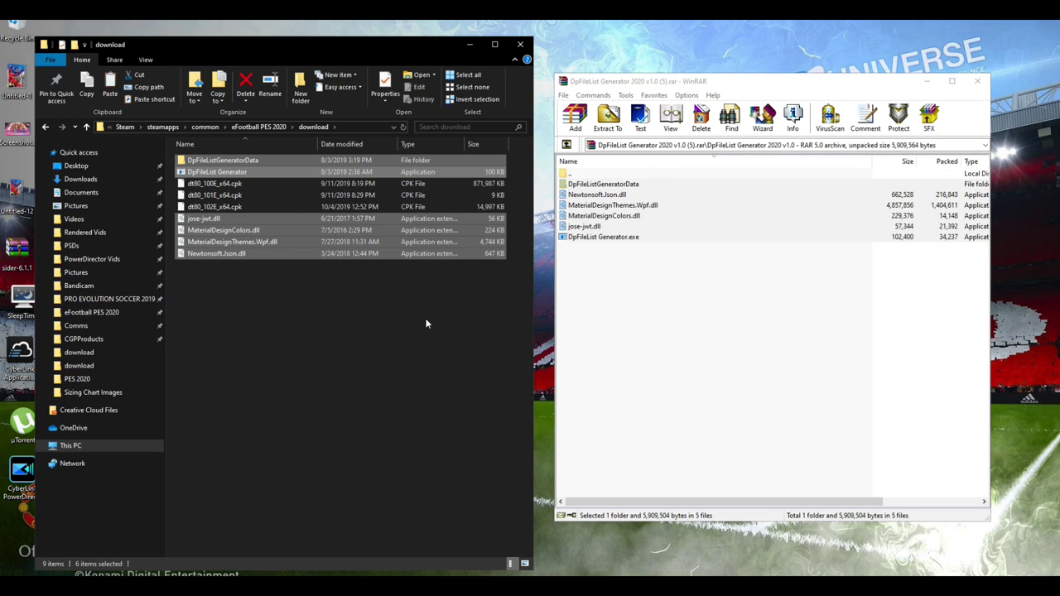
left_click(748, 272)
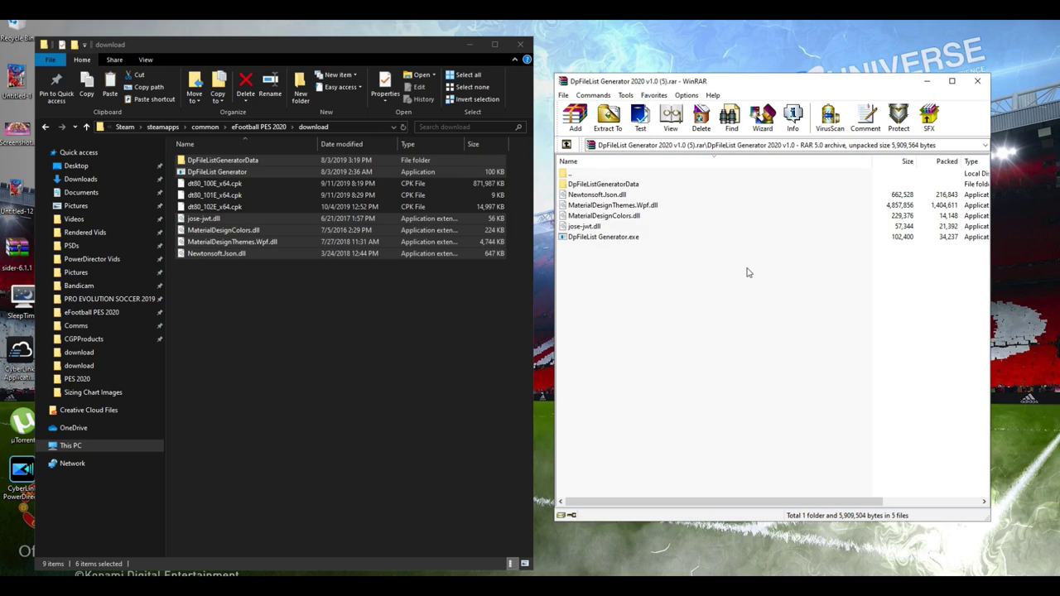
left_click(303, 284)
Step: Inspect the contents of the extracted DpFileListGeneratorData folder, return to the download folder and close the archive
double_click(262, 159)
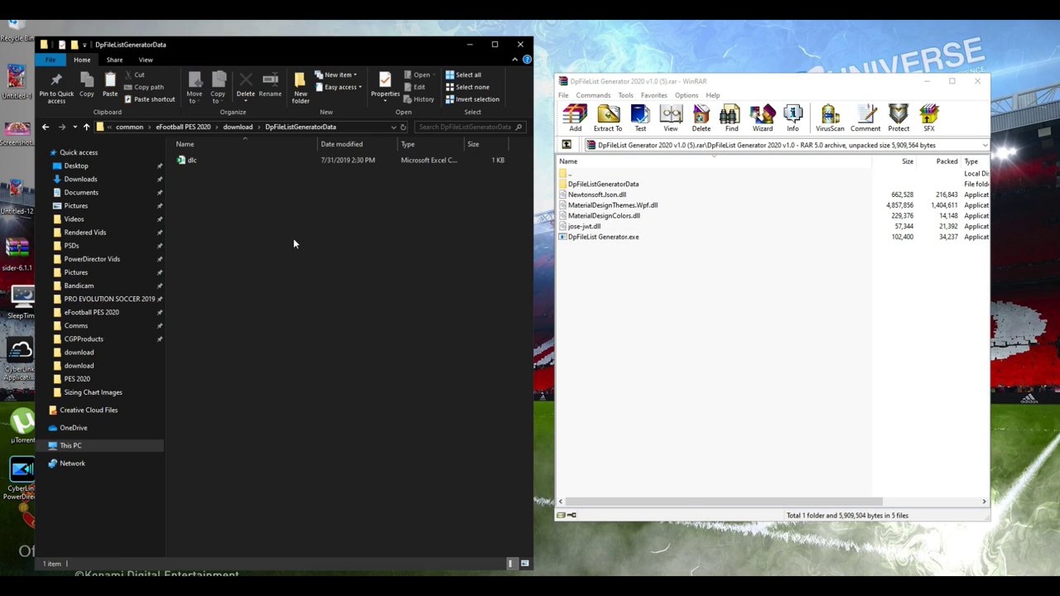
key("BackSpace")
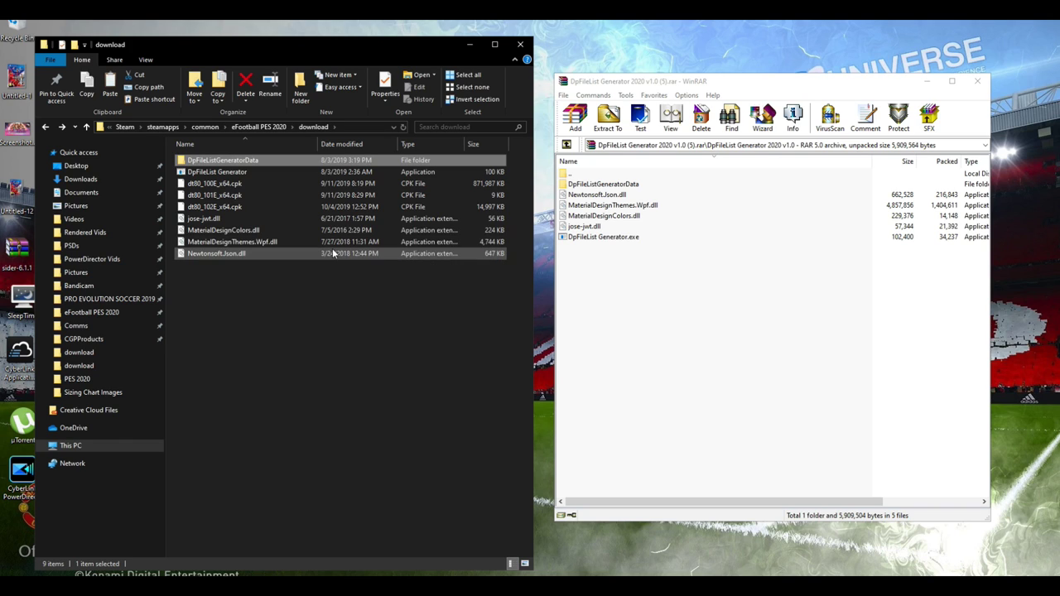
left_click(980, 83)
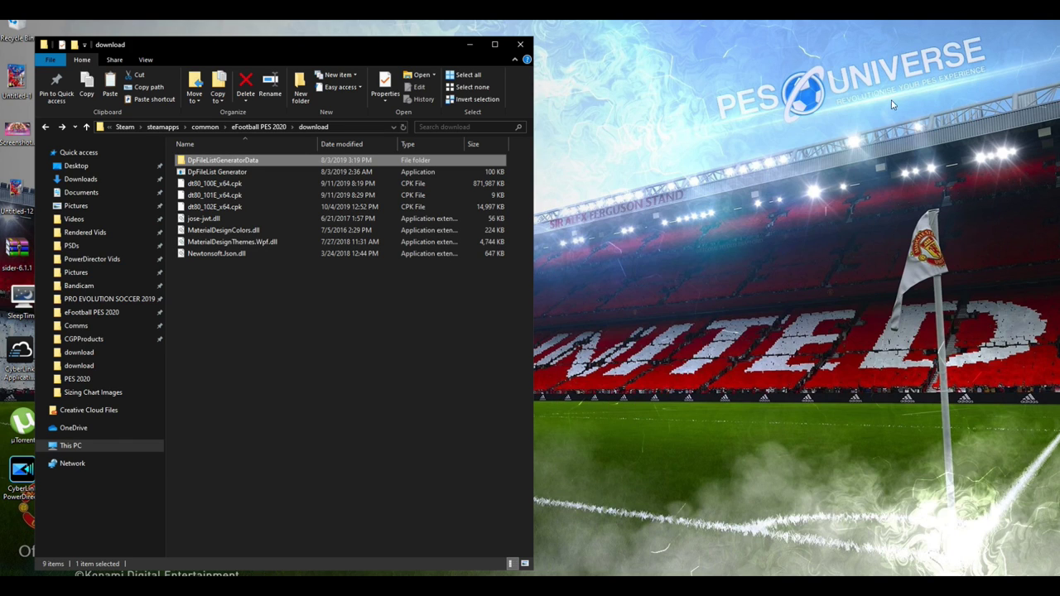
Step: Bring up the PES 2020 download folder on the E: drive beside the Steam download folder and compare their files
mouse_move(343, 45)
left_mouse_down()
mouse_move(453, 45)
mouse_move(327, 47)
left_mouse_up()
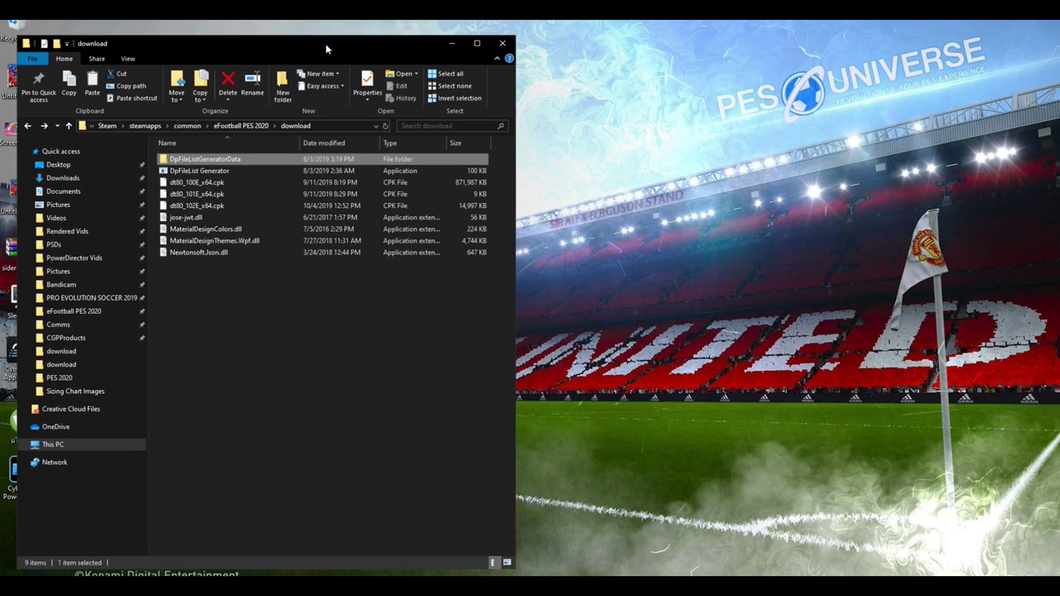
left_click(289, 590)
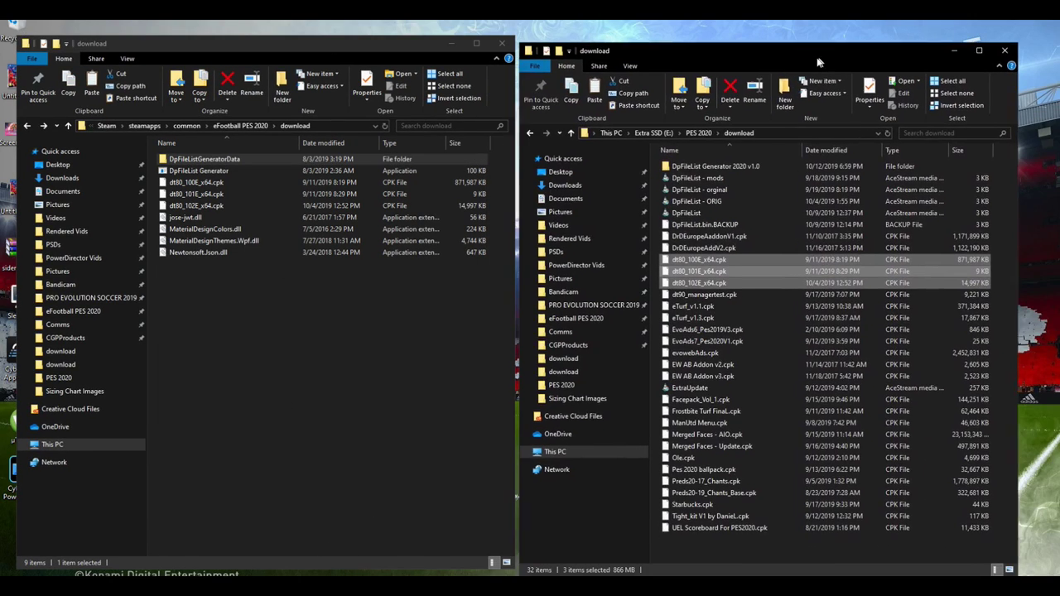
left_click_drag(823, 54, 827, 47)
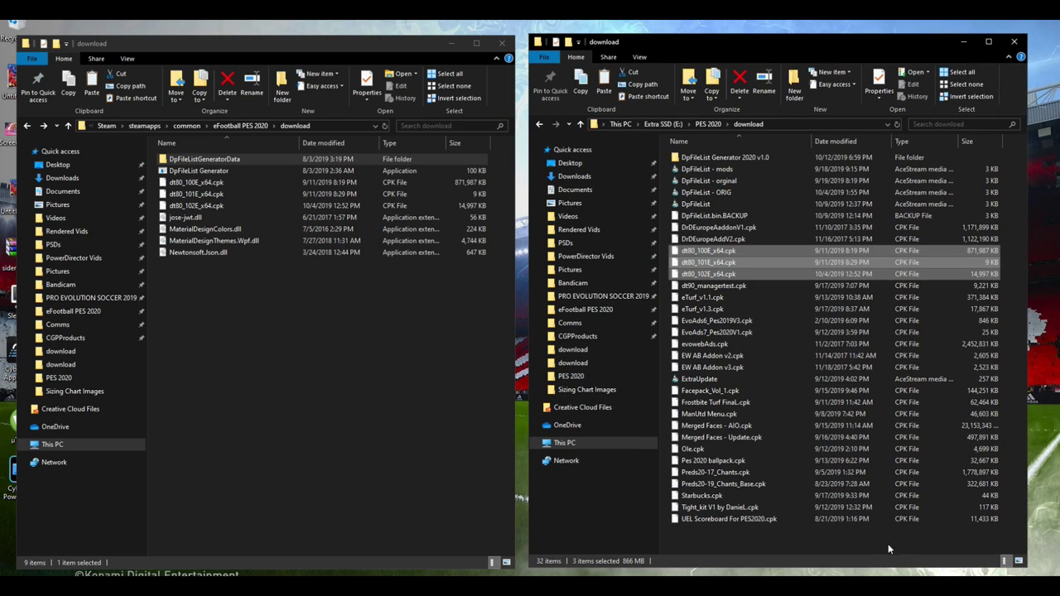
left_click_drag(797, 542, 772, 159)
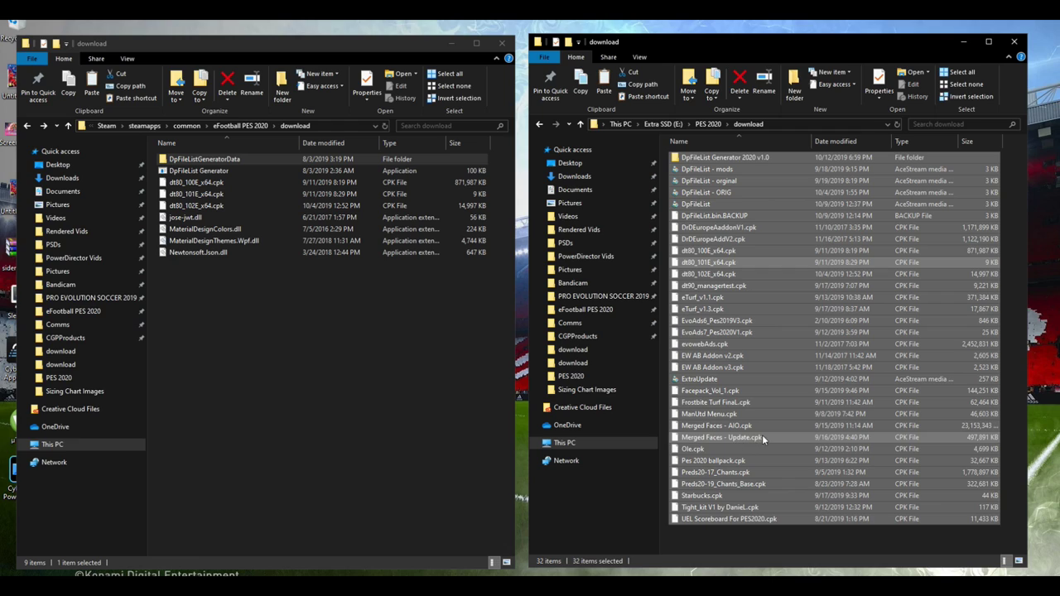
left_click_drag(281, 361, 220, 158)
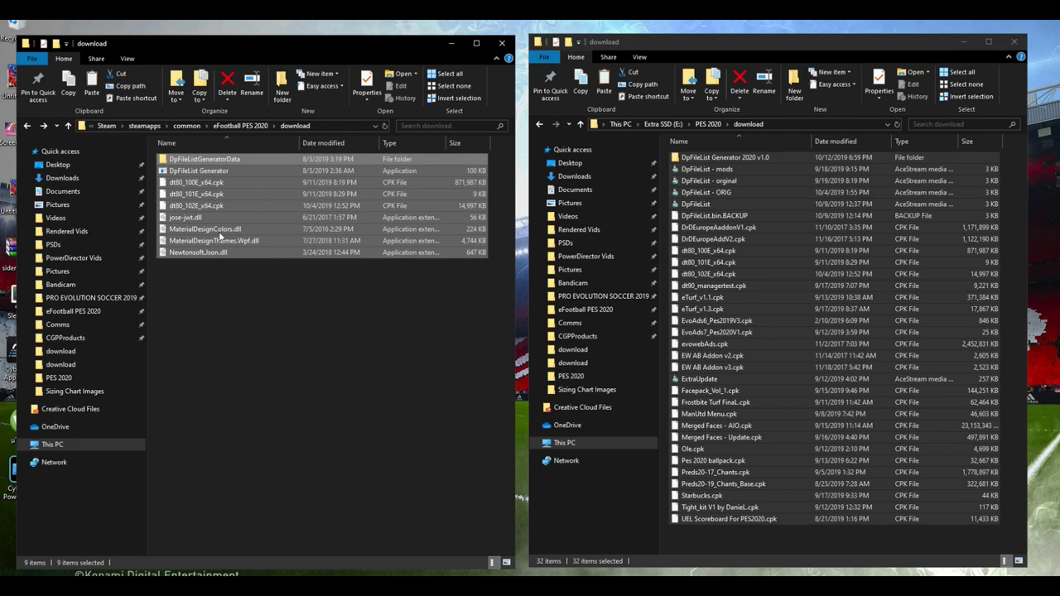
left_click(288, 325)
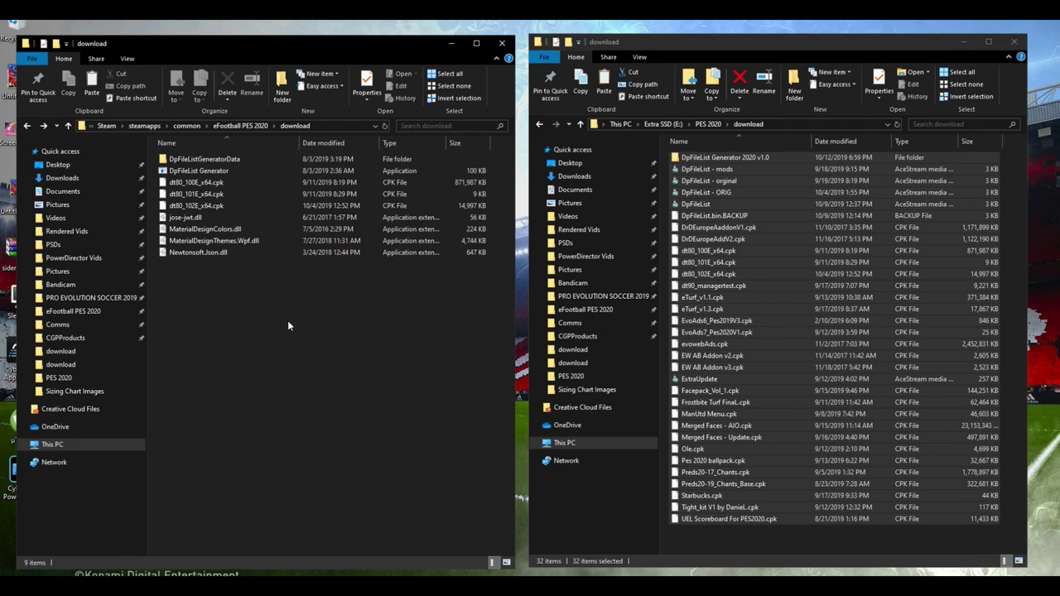
Step: Look through the mod CPK files in the E: drive download folder, from UEL Scoreboard For PES2020.cpk up to evowebAds.cpk
left_click(741, 537)
left_click(719, 519)
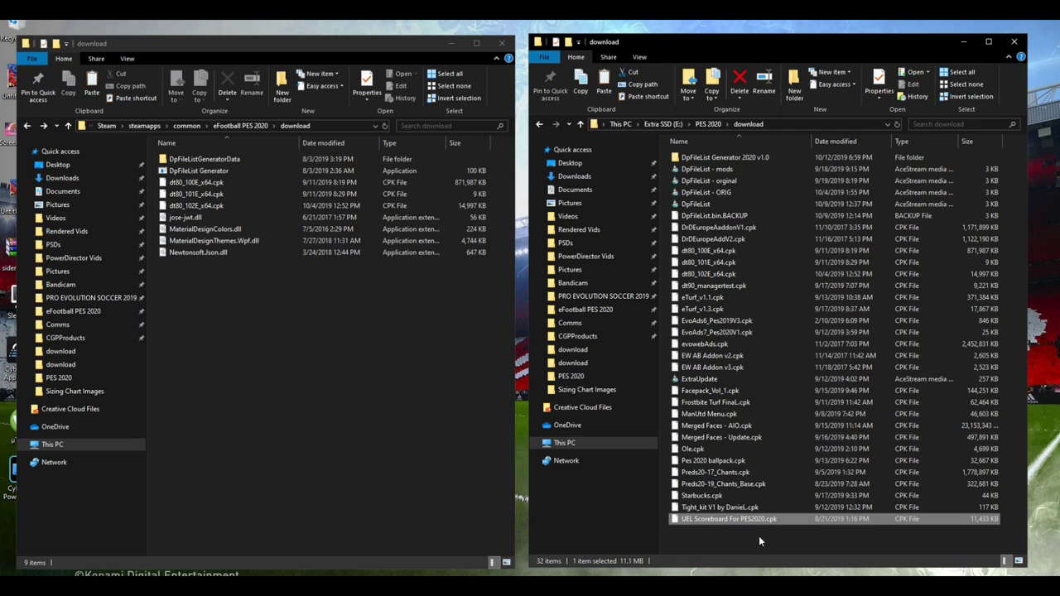
key("Up")
key("Up")
key("Up")
key("Up")
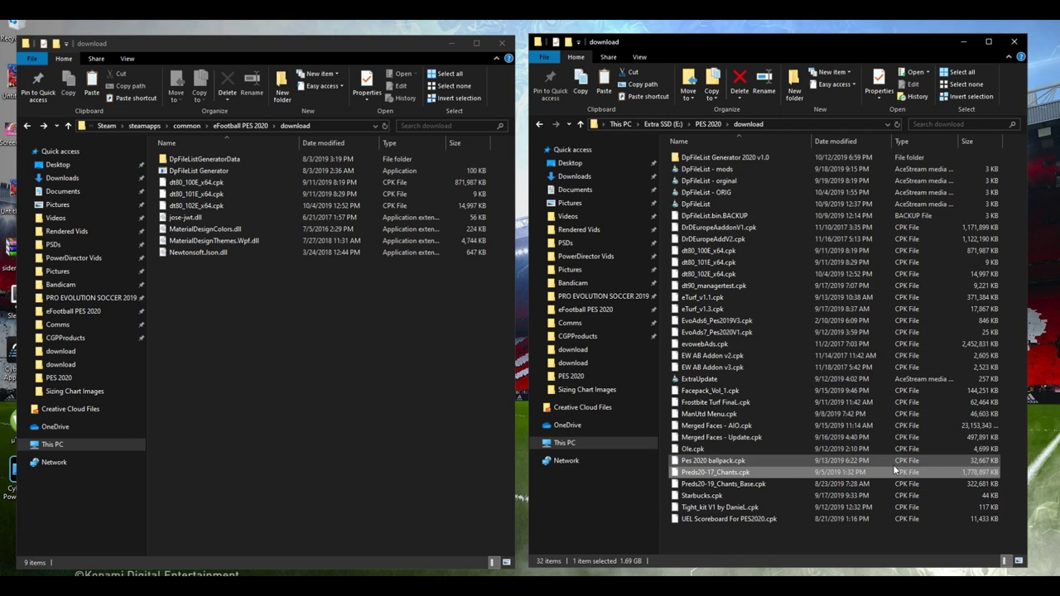
key("Up")
key("Up")
key("Up")
key("Up")
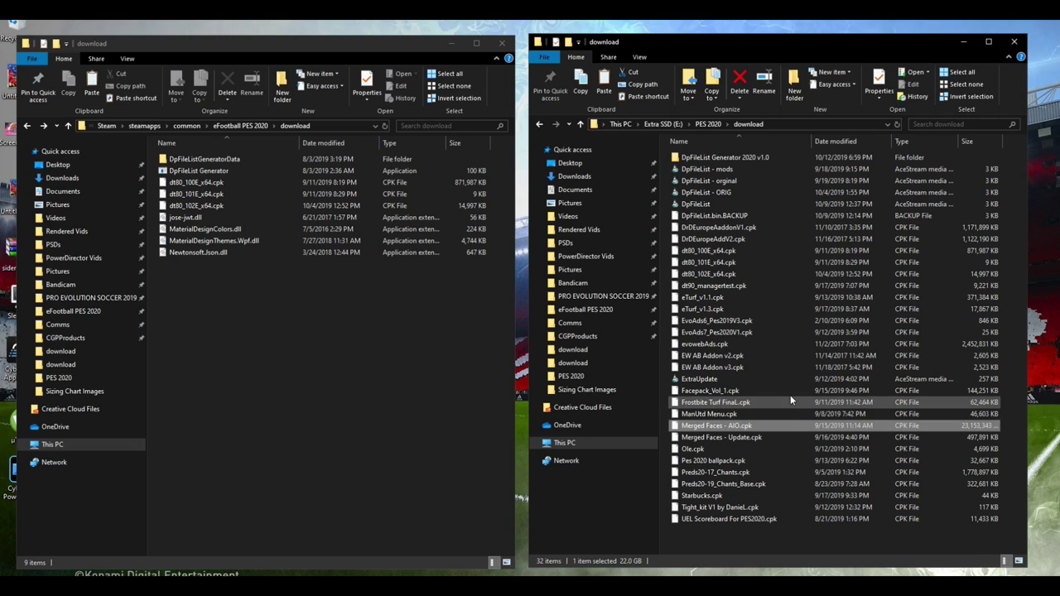
left_click(742, 344)
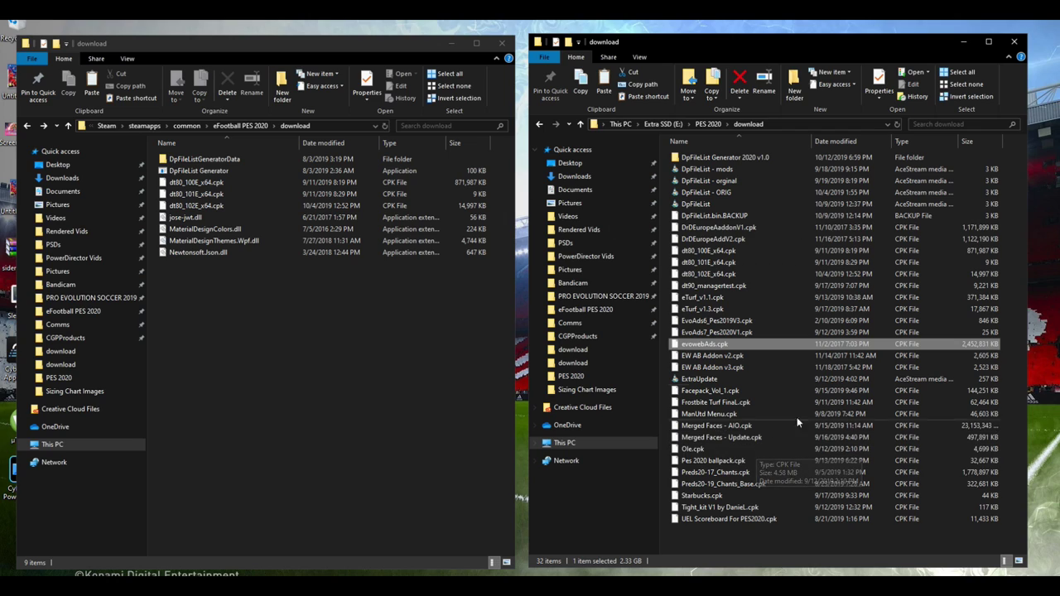
Step: Switch to the Chrome browser, close the MEGA page and read the install notes in the Bootpack V1 for eFootball PES 2020 post
left_click(964, 42)
key("alt+Tab")
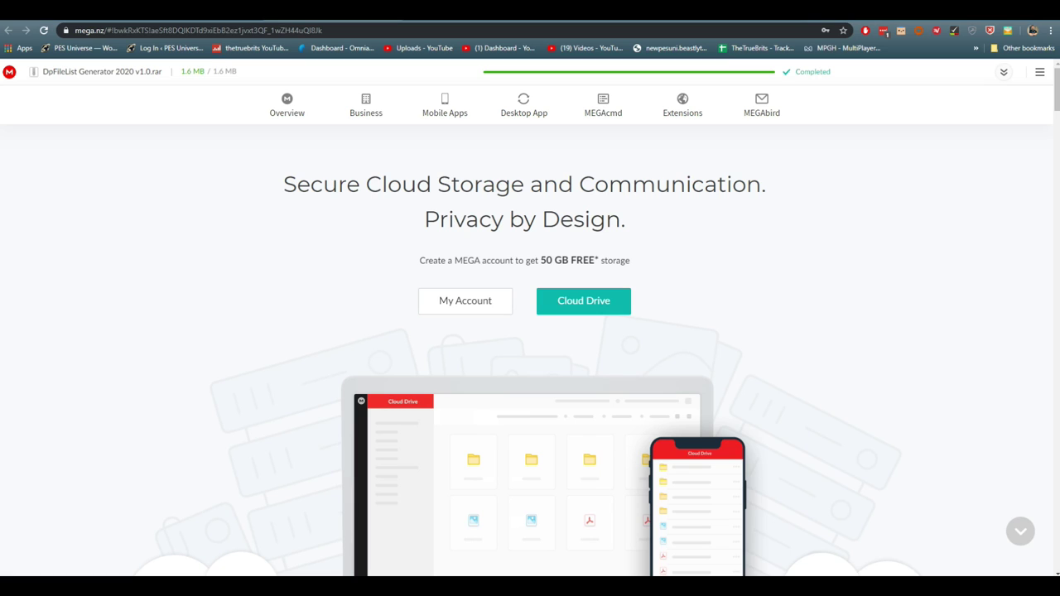
key("ctrl+w")
scroll(265, 333, "up", 3)
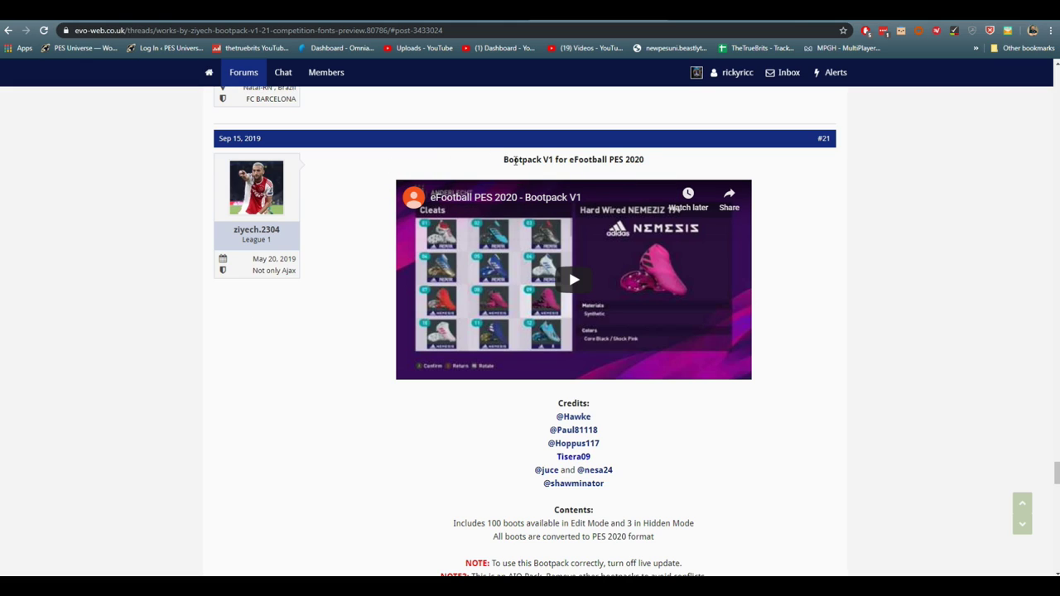
scroll(373, 306, "down", 2)
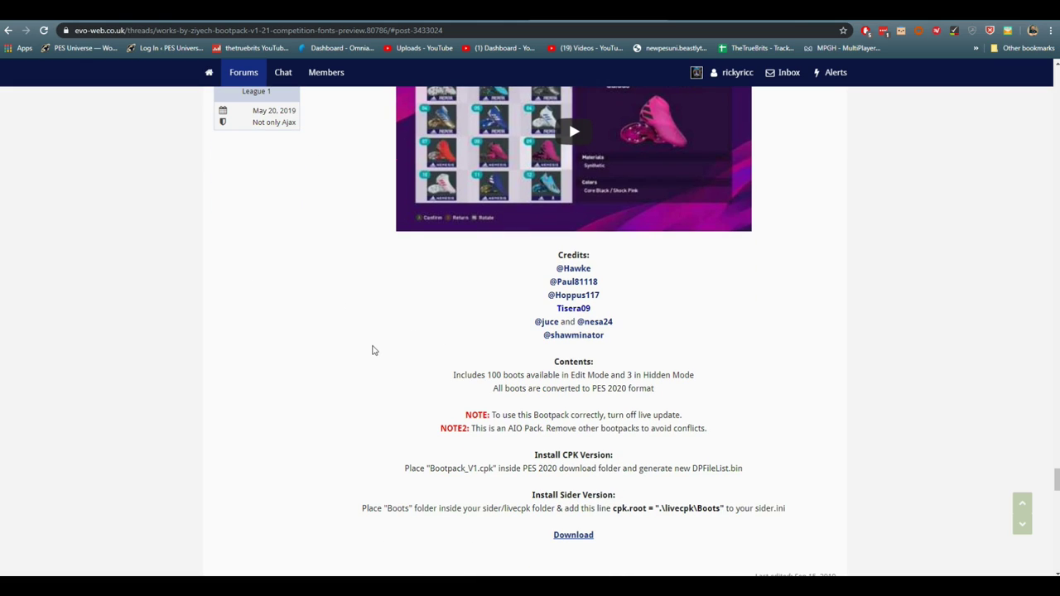
Step: Download Bootpack V1.rar through the MEGA link under the post's install notes and open the downloaded archive
scroll(372, 350, "up", 1)
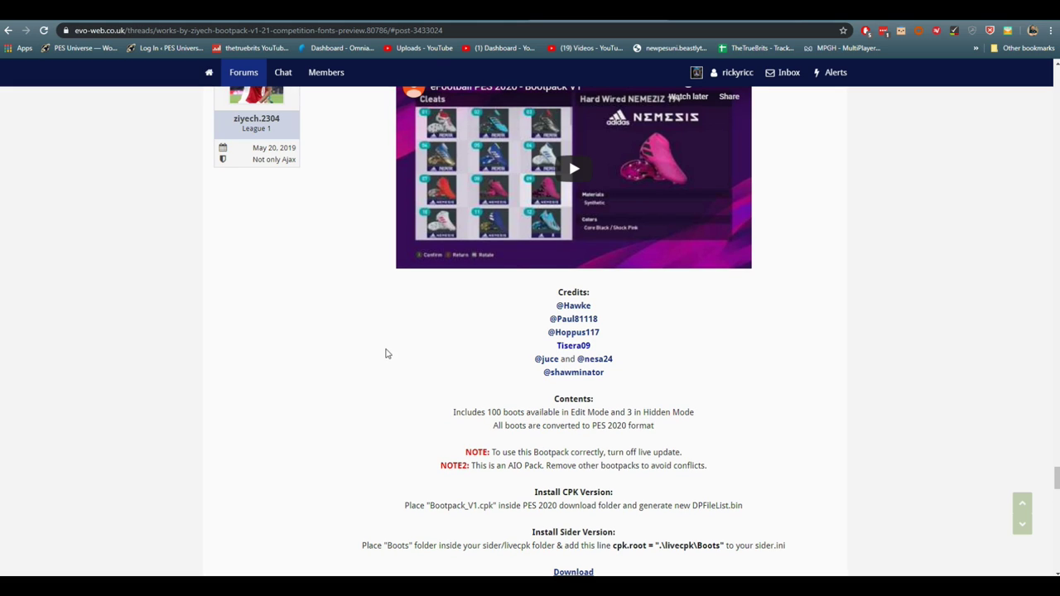
scroll(385, 358, "down", 1)
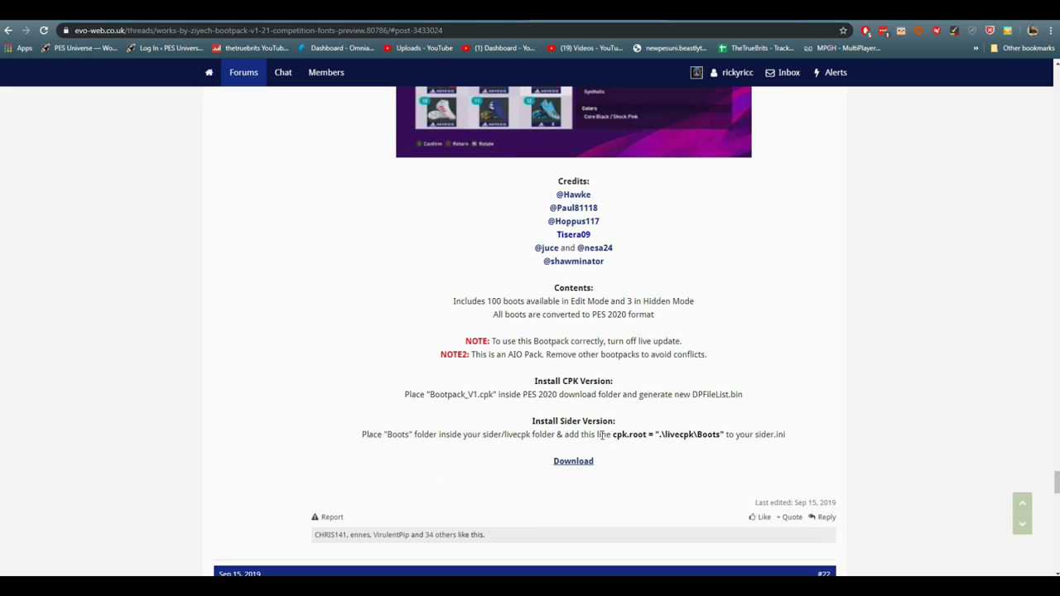
double_click(575, 422)
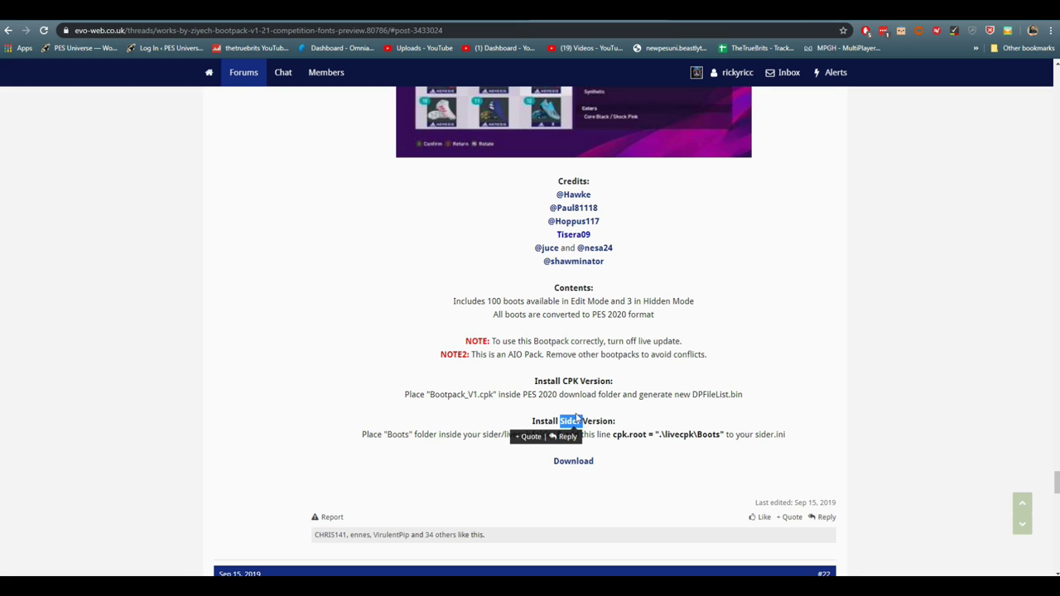
left_click(578, 396)
left_click(571, 461)
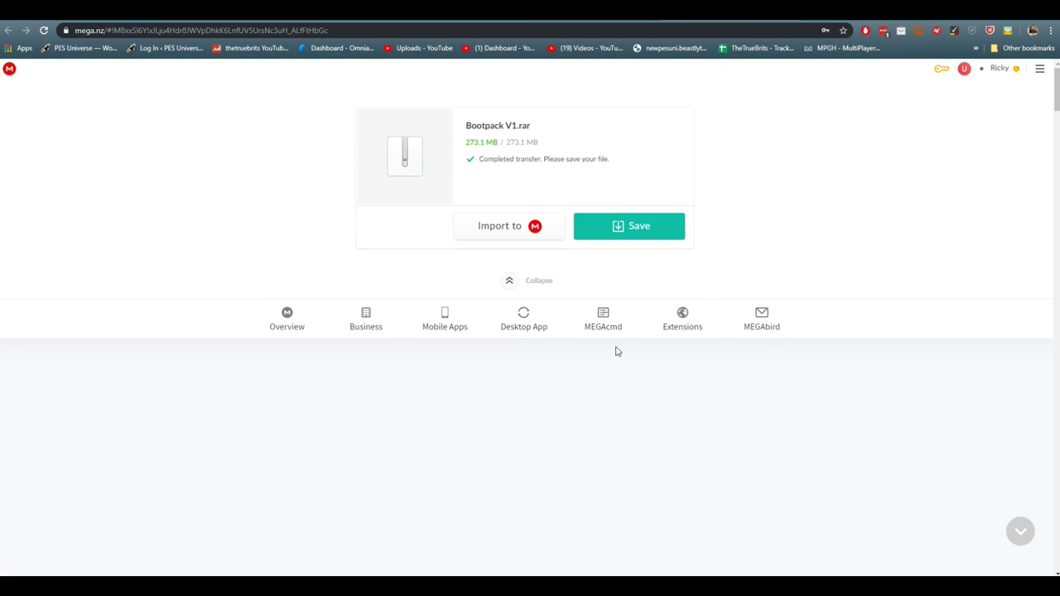
scroll(612, 231, "down", 3)
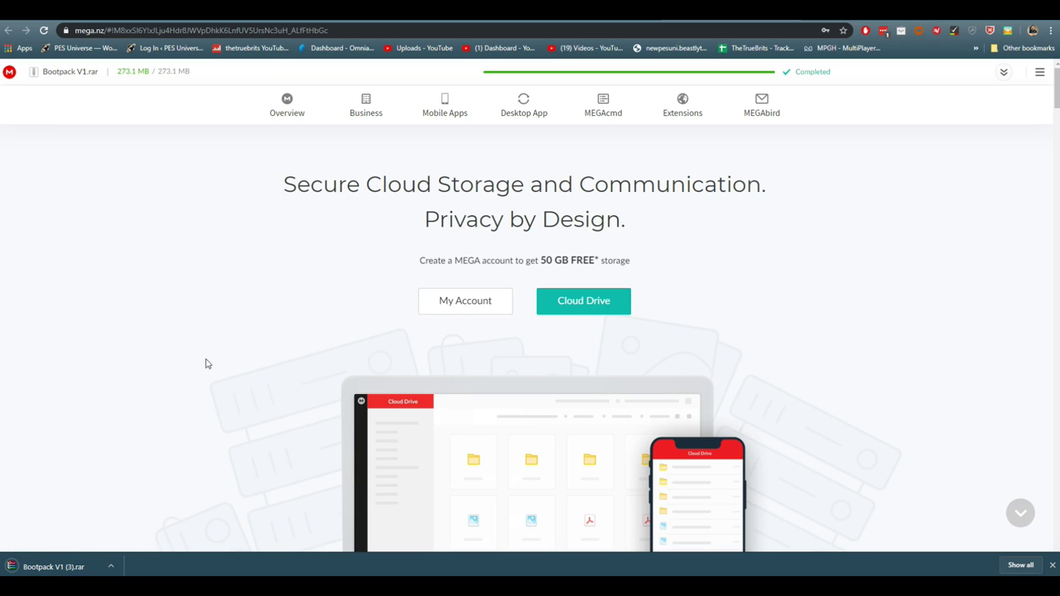
left_click(66, 569)
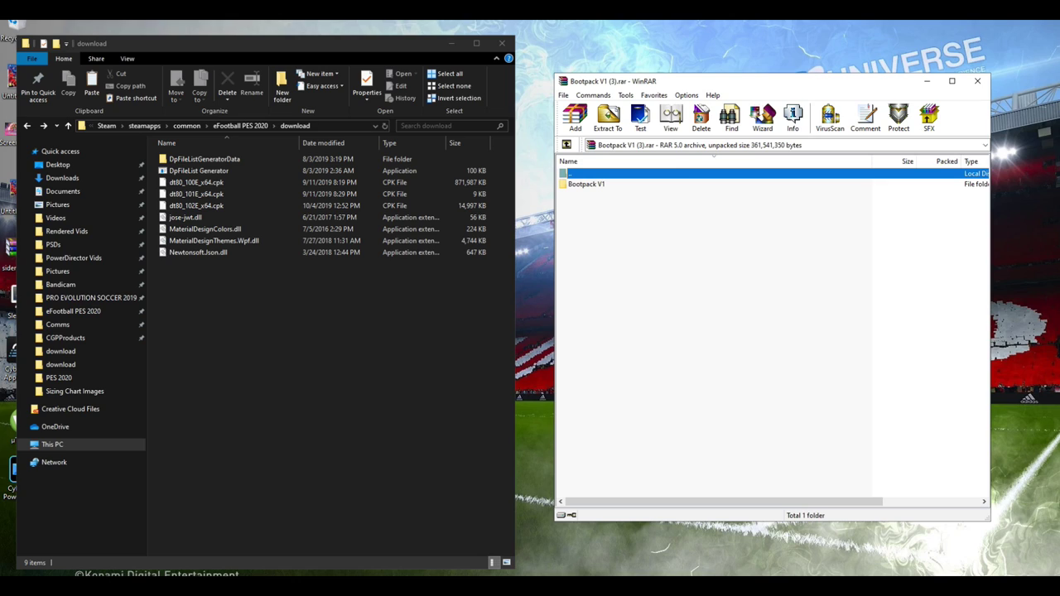
Step: Go to the CPK Version folder inside the Bootpack V1 archive and read its install.txt
mouse_move(688, 81)
left_mouse_down()
mouse_move(660, 93)
mouse_move(696, 79)
left_mouse_up()
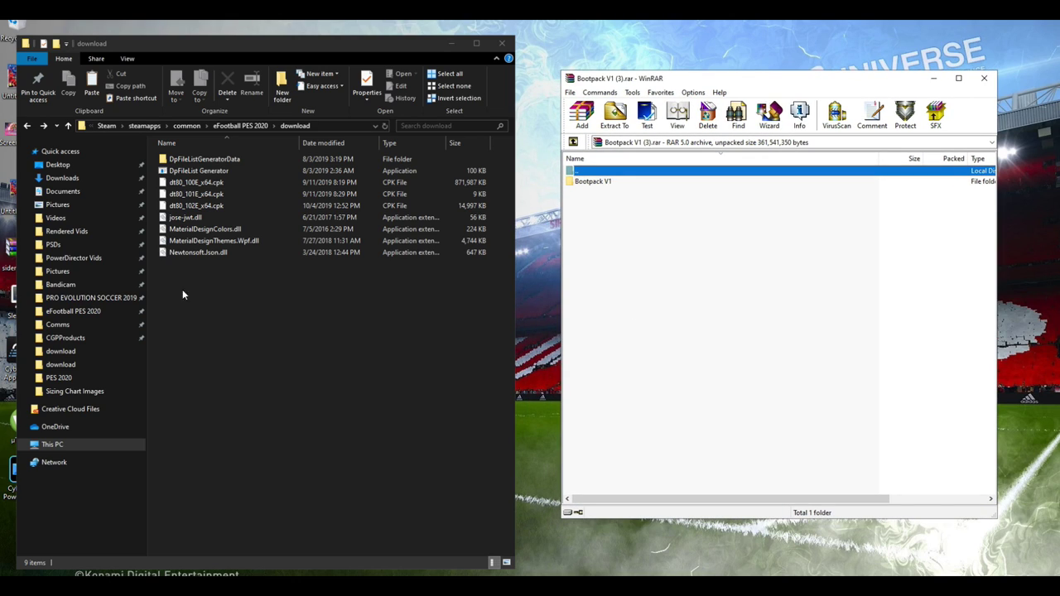
double_click(597, 182)
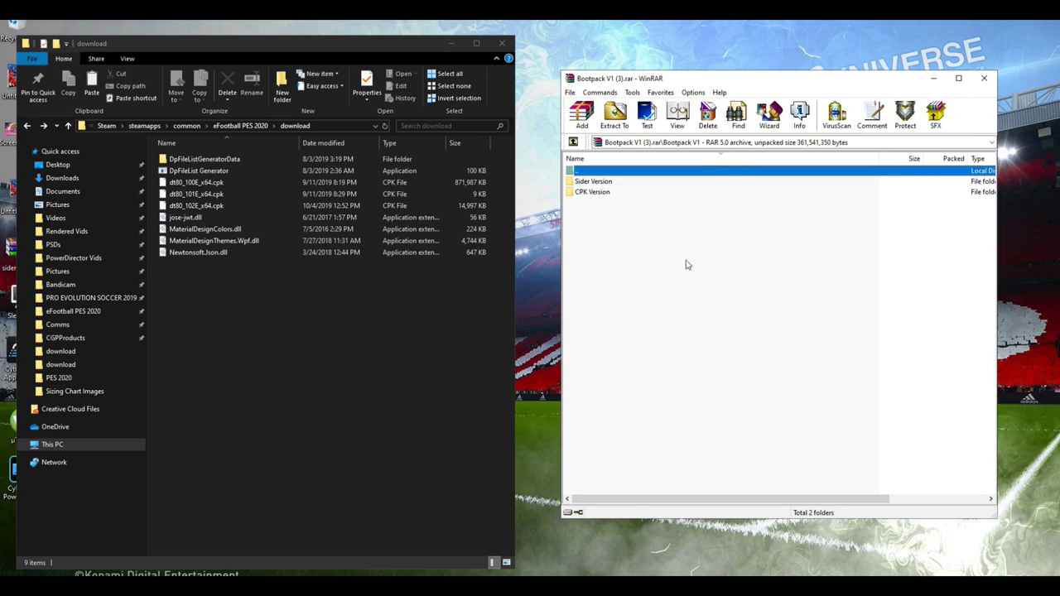
double_click(598, 194)
left_click(596, 184)
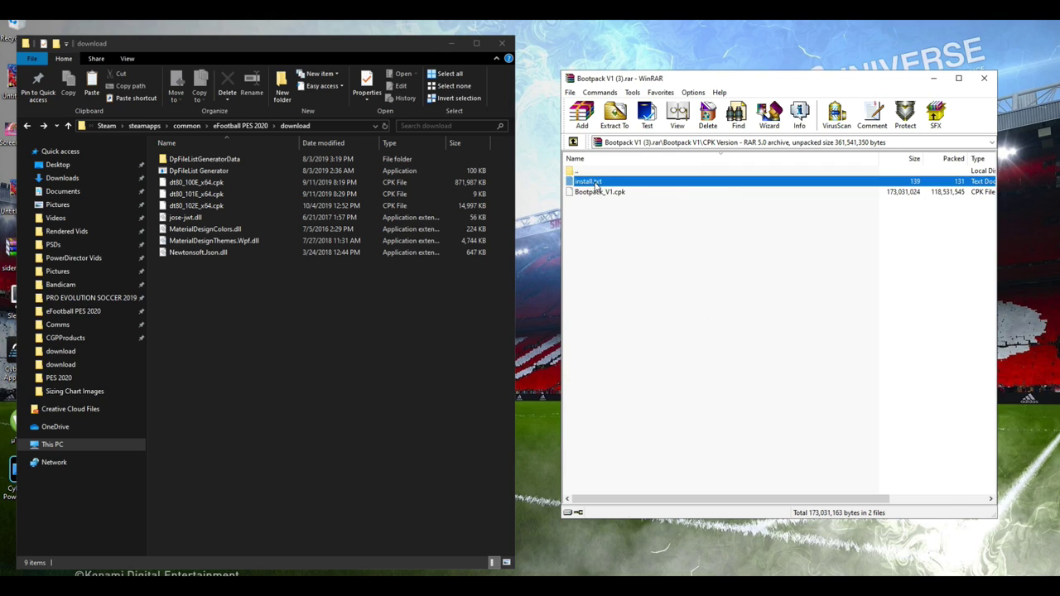
double_click(596, 183)
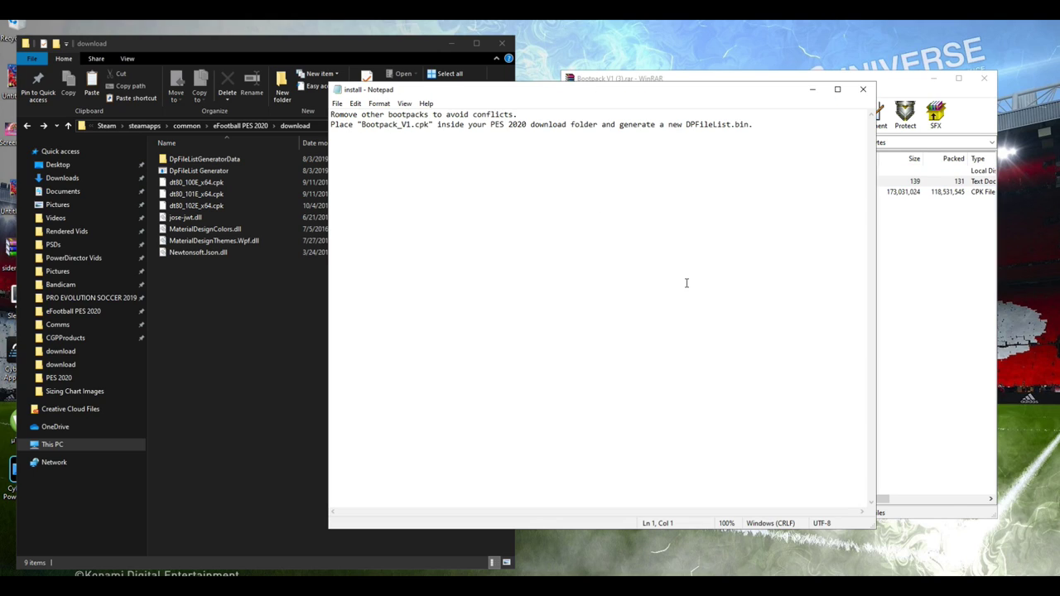
left_click(863, 90)
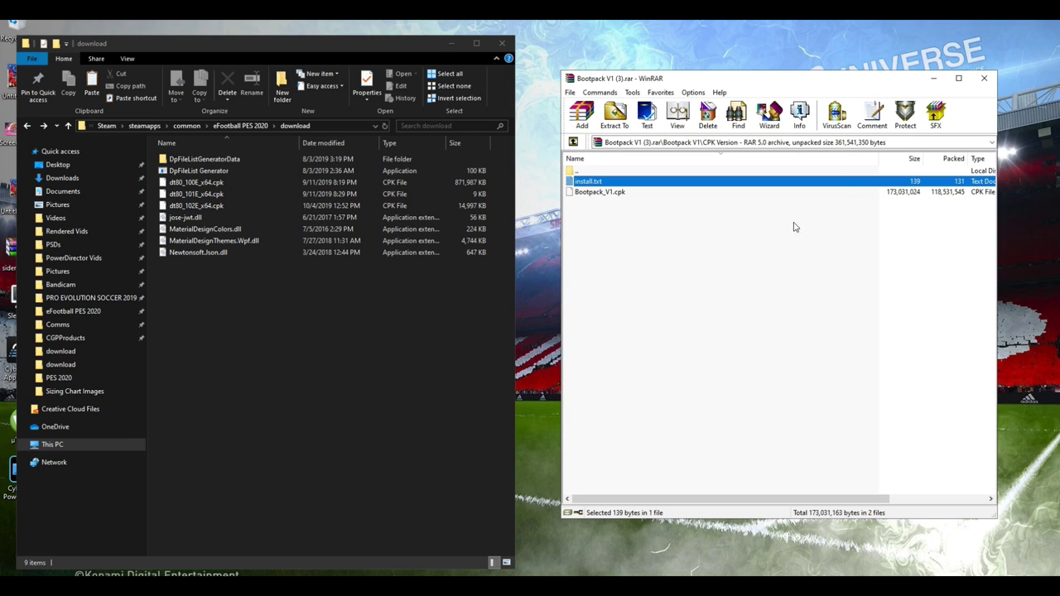
Step: Extract Bootpack_V1.cpk from the archive into the eFootball PES 2020 download folder and close the archive
left_click(593, 192)
left_click_drag(592, 192, 268, 362)
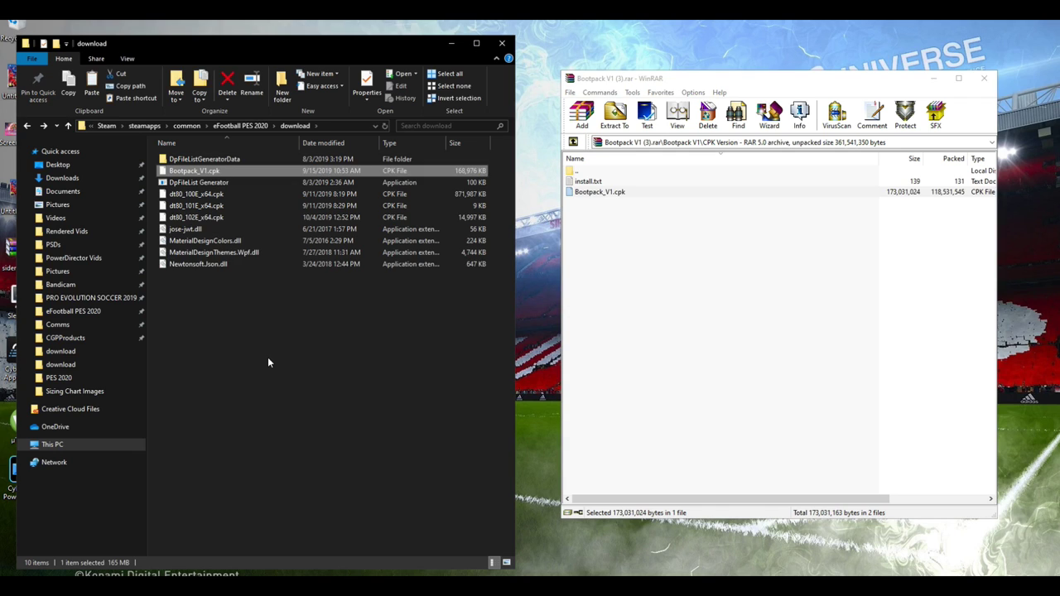
left_click(268, 362)
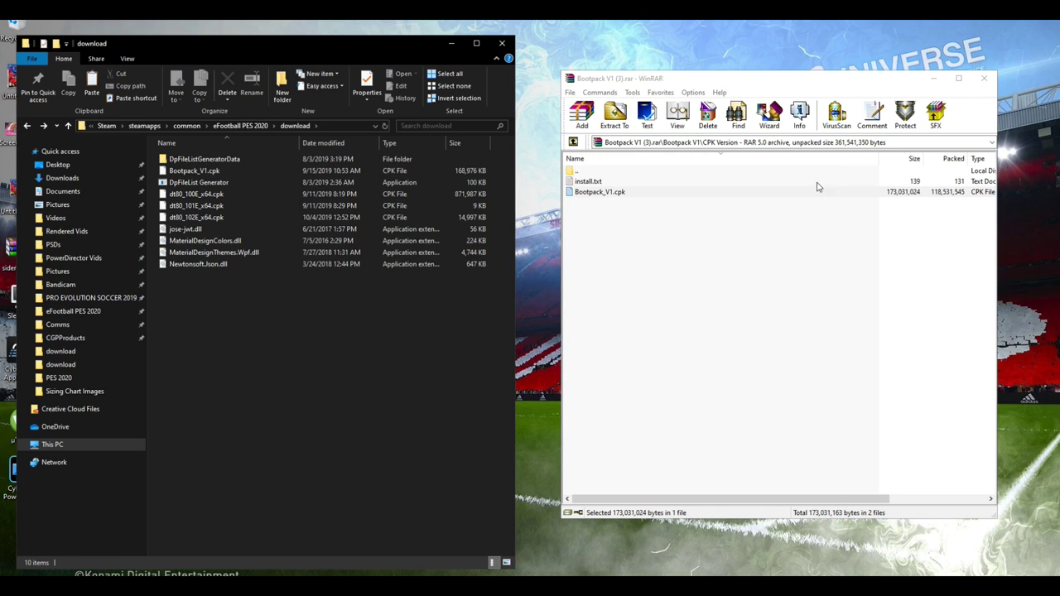
left_click(984, 78)
Step: Run DpFileList Generator as administrator from the download folder and check the contents of the DpFileListGeneratorData folder
left_click_drag(301, 43, 567, 45)
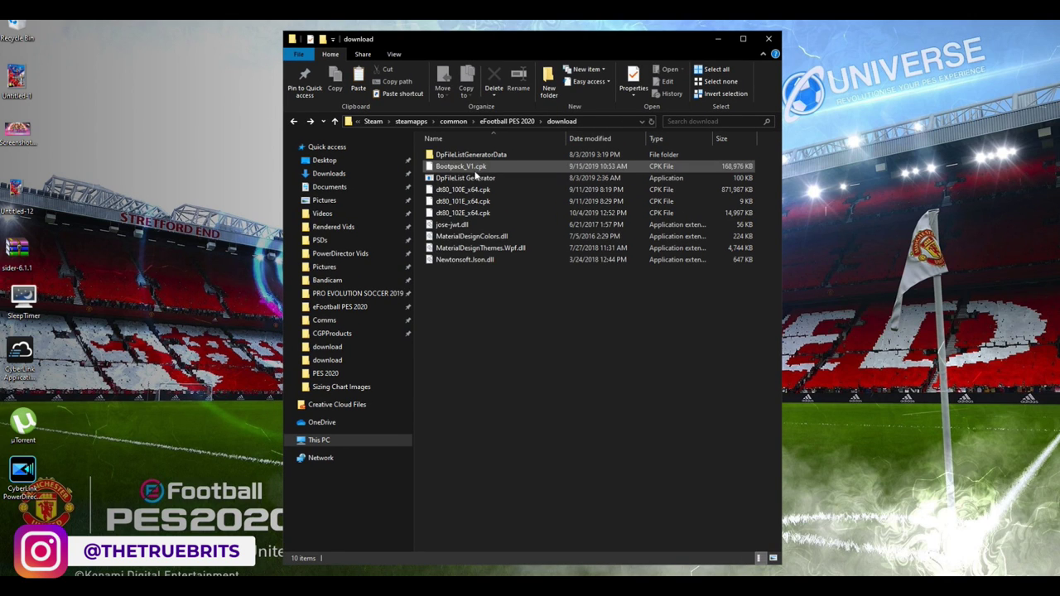
right_click(476, 182)
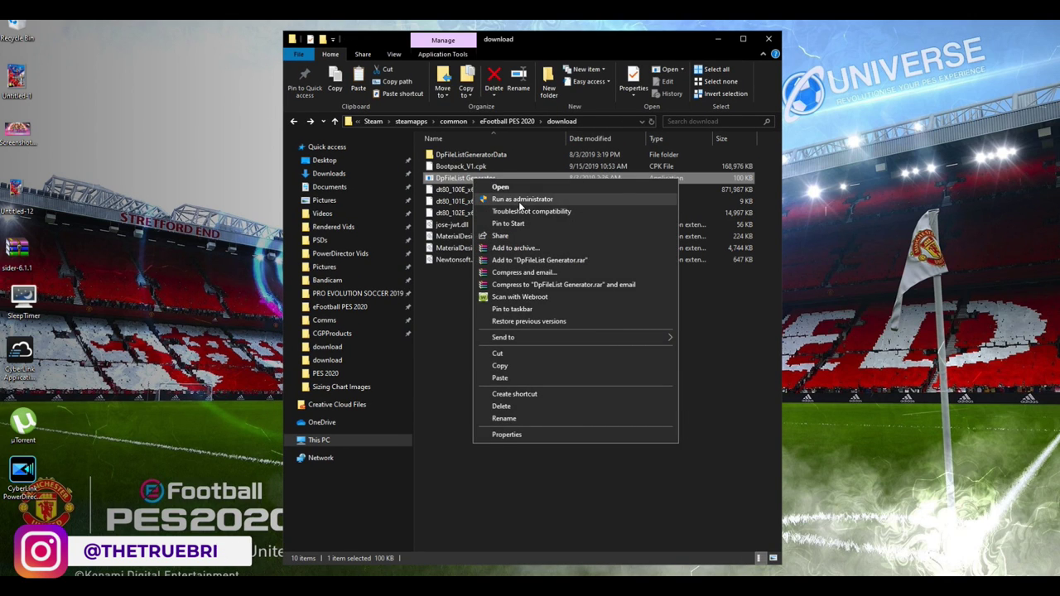
left_click(507, 199)
left_click(500, 370)
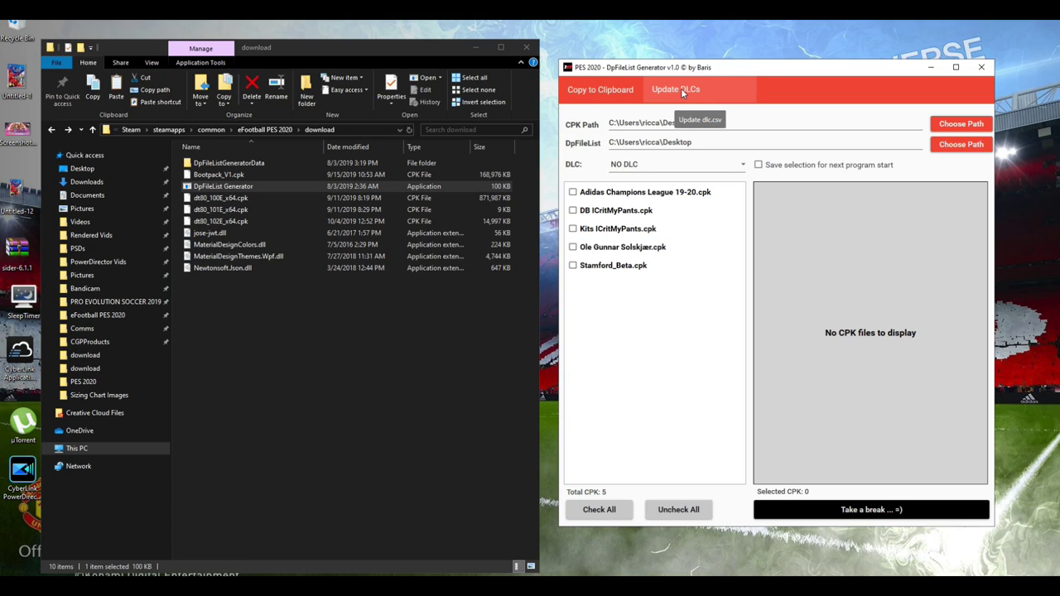
double_click(202, 163)
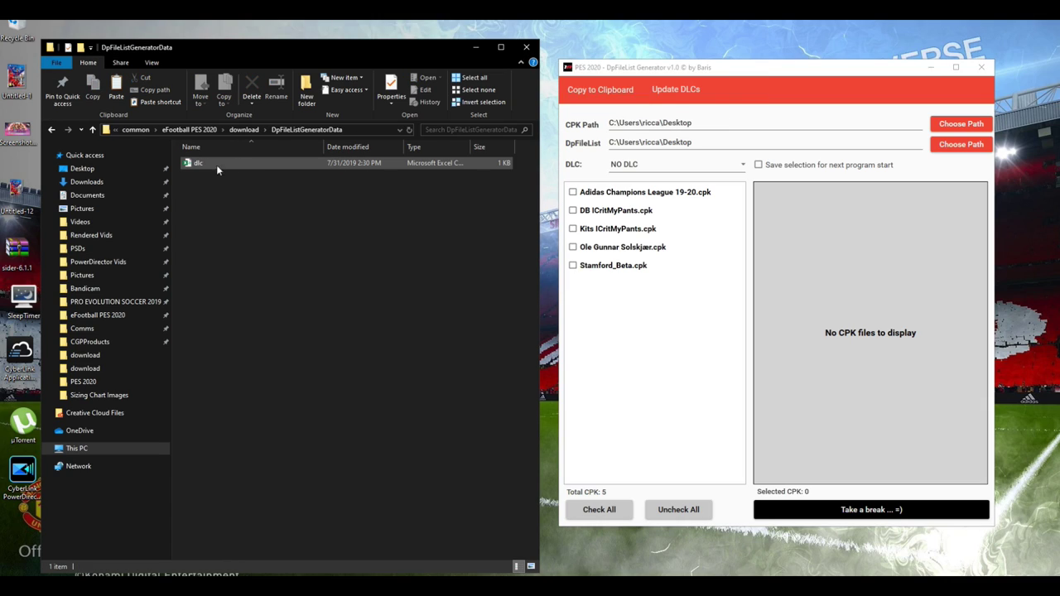
key("BackSpace")
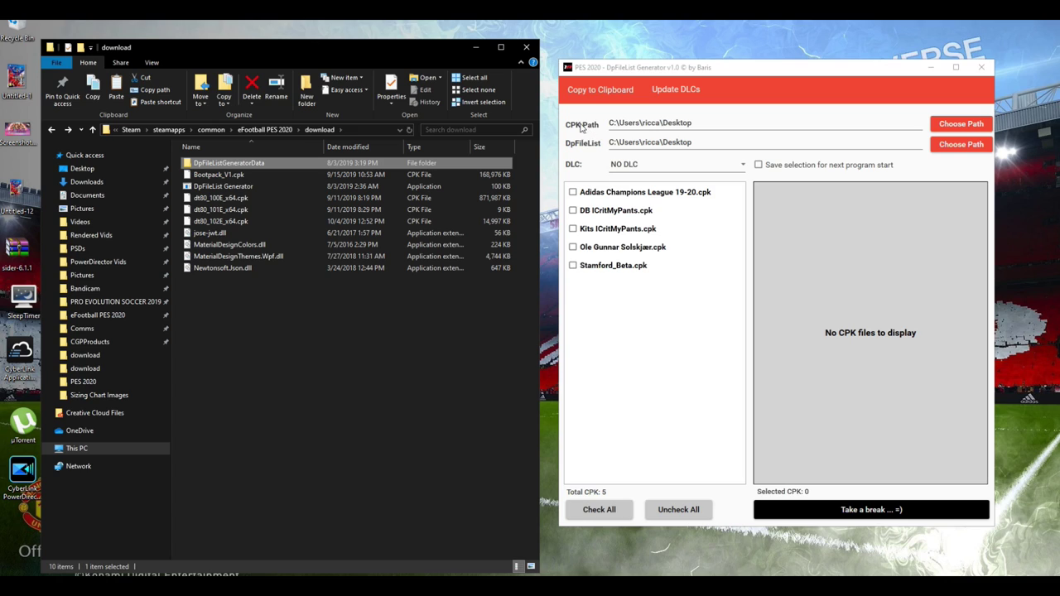
Step: Set the generator's CPK path to C:\Program Files (x86)\Steam\steamapps\common\eFootball PES 2020\download
left_click(960, 124)
left_click_drag(538, 209, 670, 115)
double_click(609, 284)
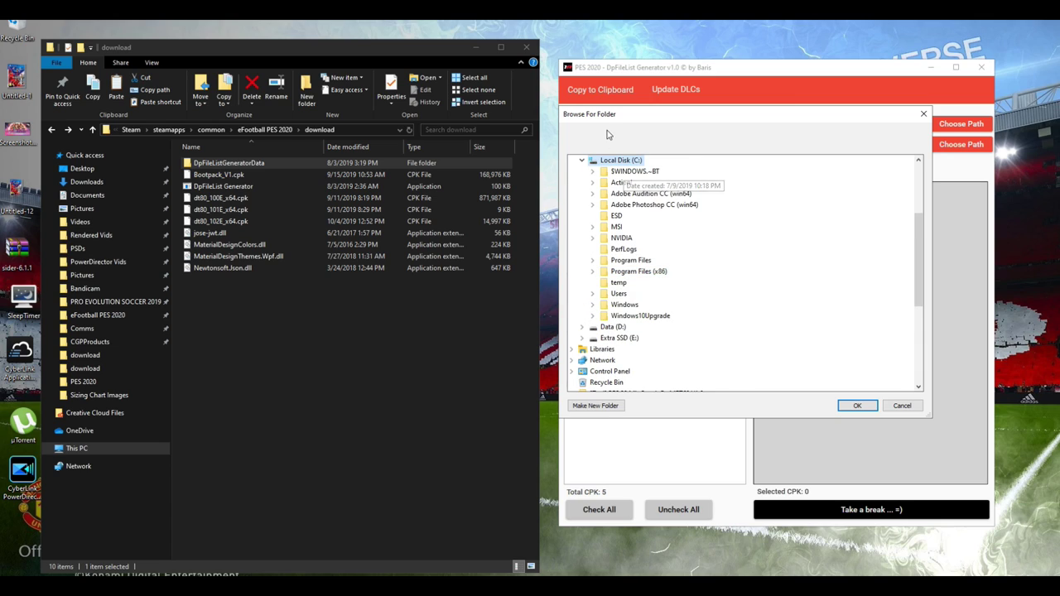
double_click(662, 271)
scroll(687, 317, "down", 6)
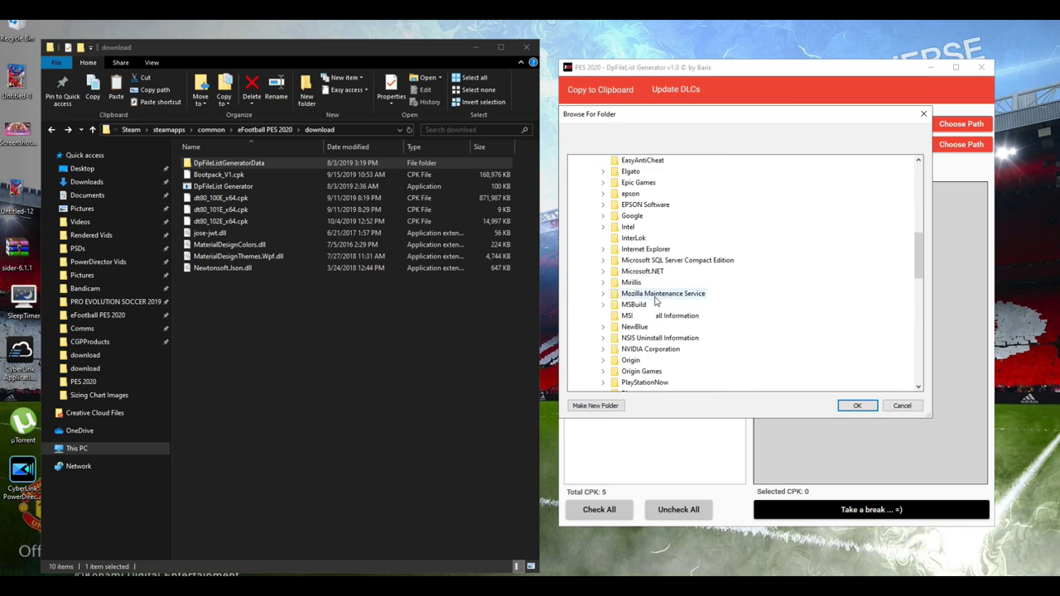
scroll(653, 323, "down", 2)
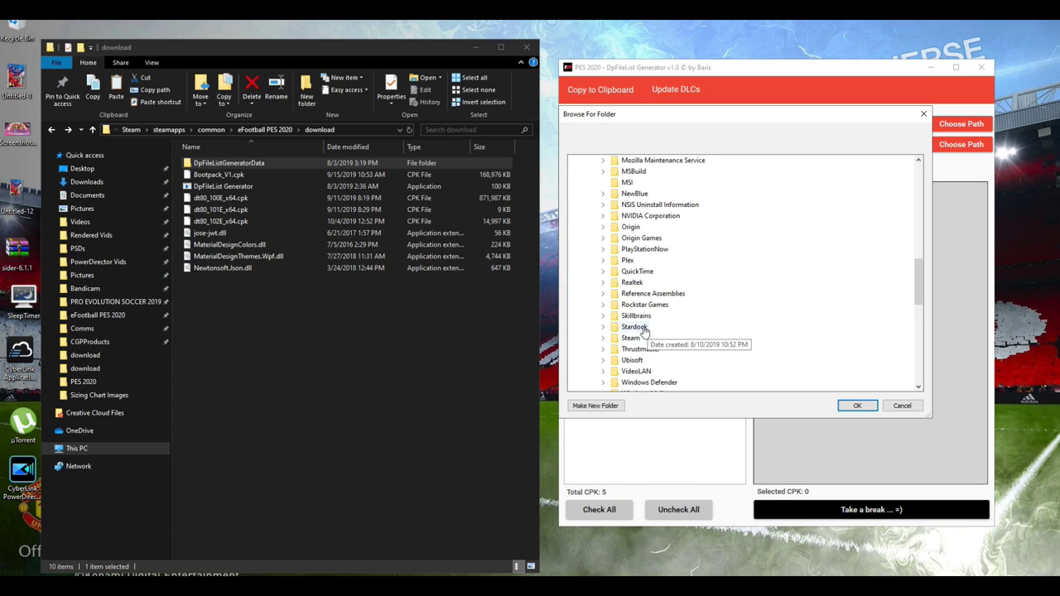
double_click(637, 338)
scroll(673, 306, "down", 2)
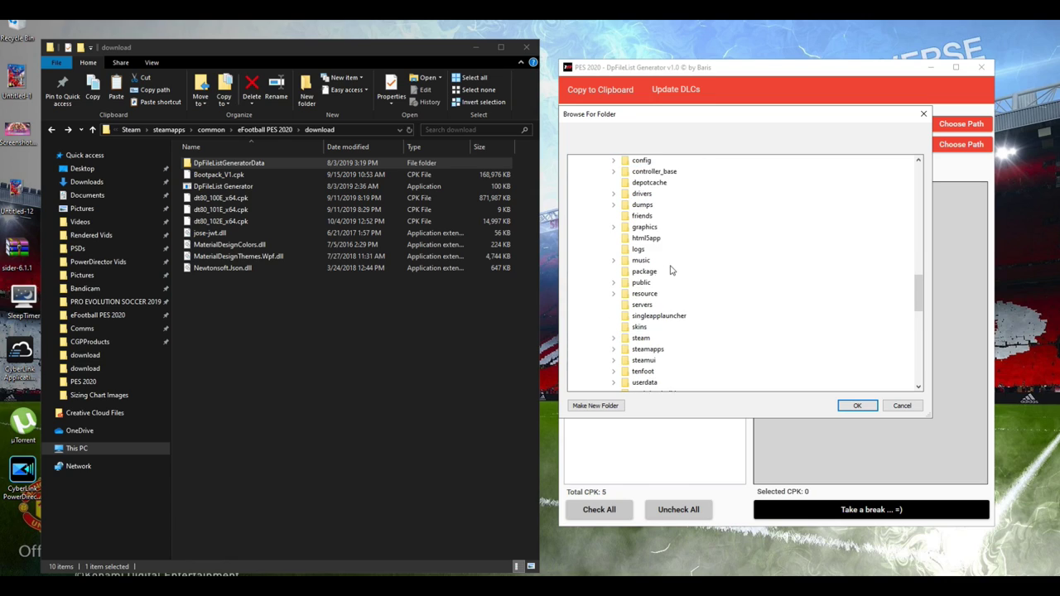
double_click(654, 307)
scroll(706, 291, "down", 1)
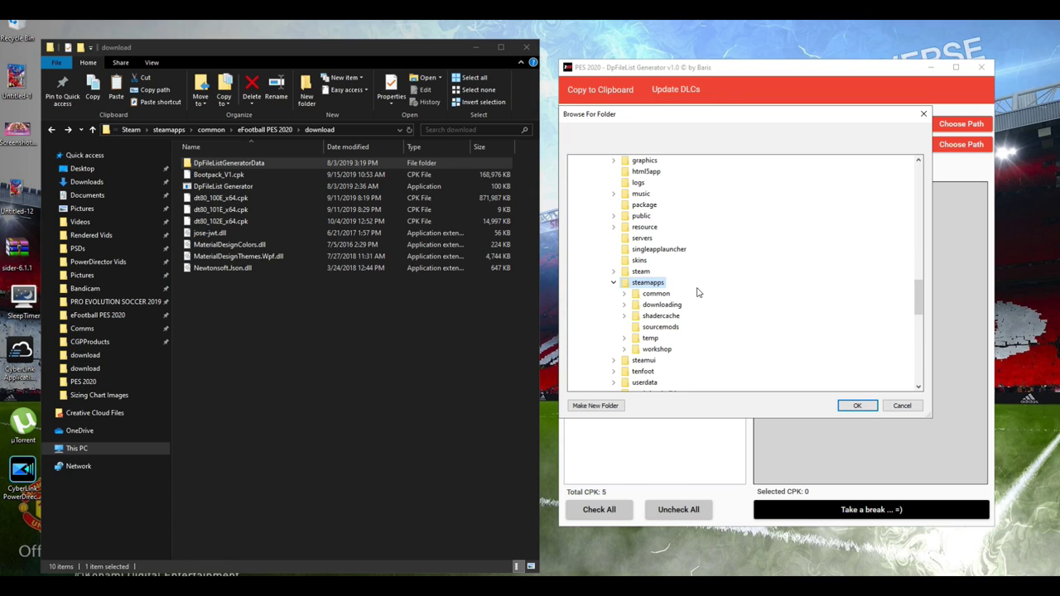
double_click(654, 295)
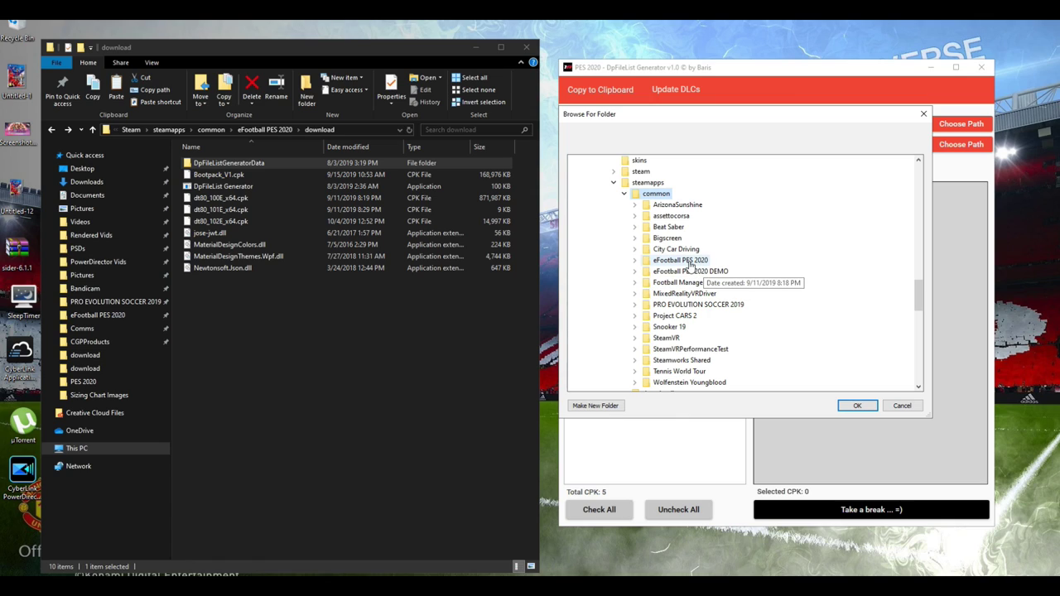
double_click(676, 265)
double_click(677, 294)
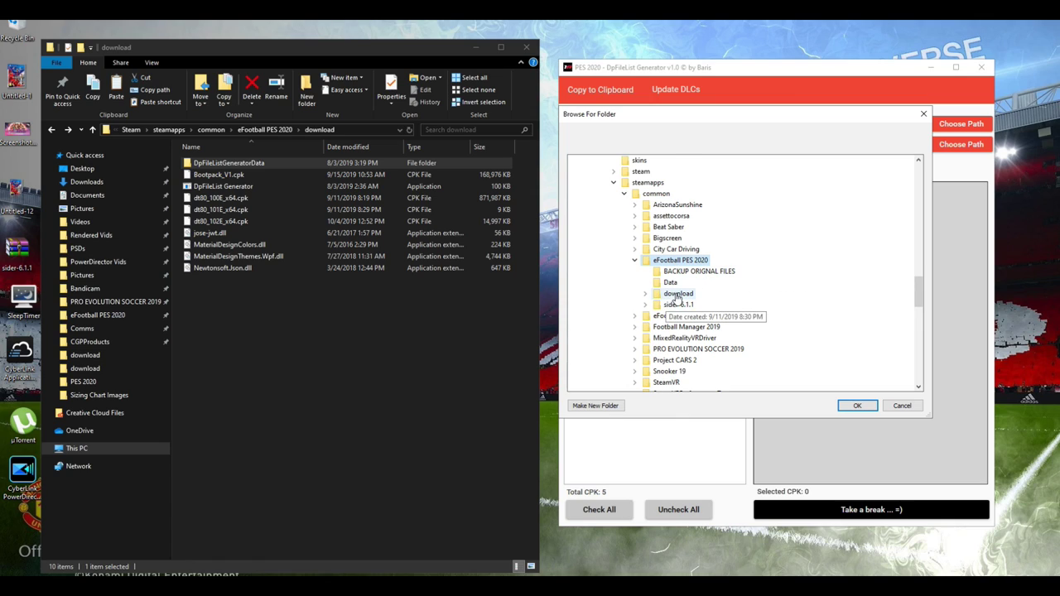
scroll(677, 297, "up", 3)
scroll(679, 300, "down", 3)
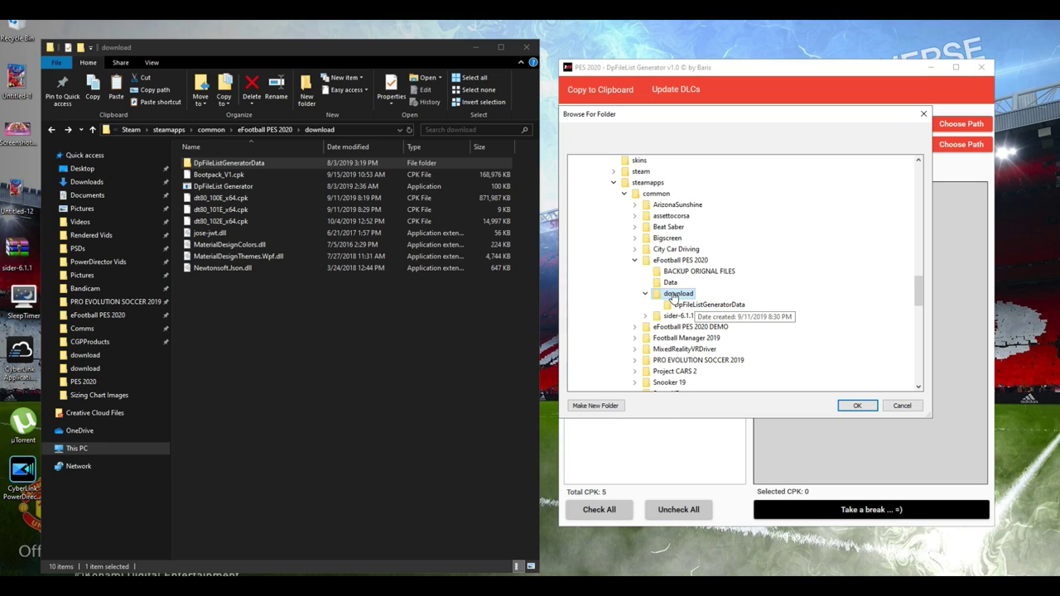
left_click(857, 404)
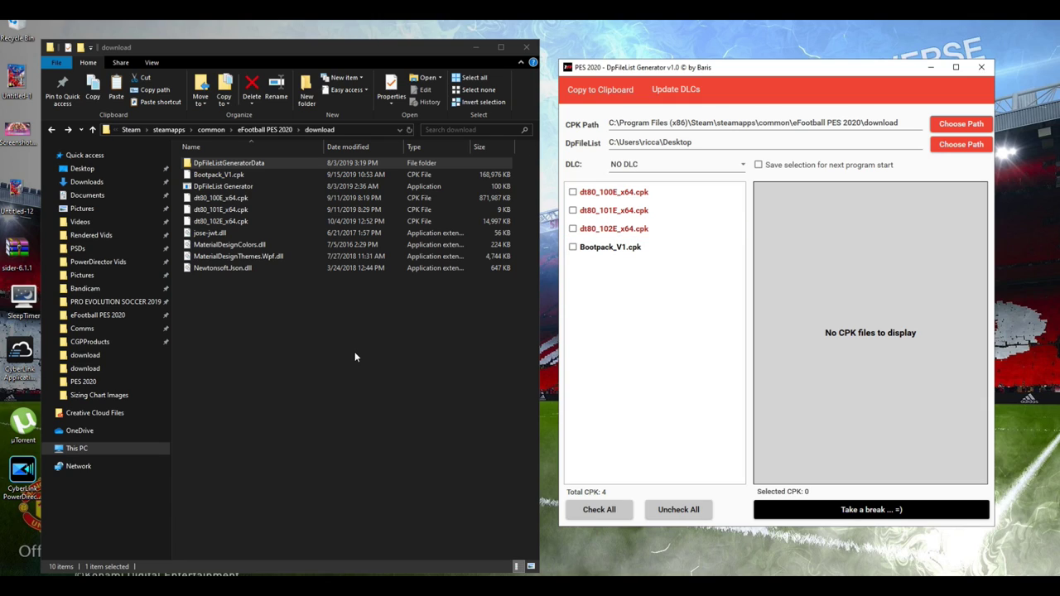
Step: Compare the generator's CPK list with the dt80 files and Bootpack_V1.cpk in the download folder
left_click(220, 200)
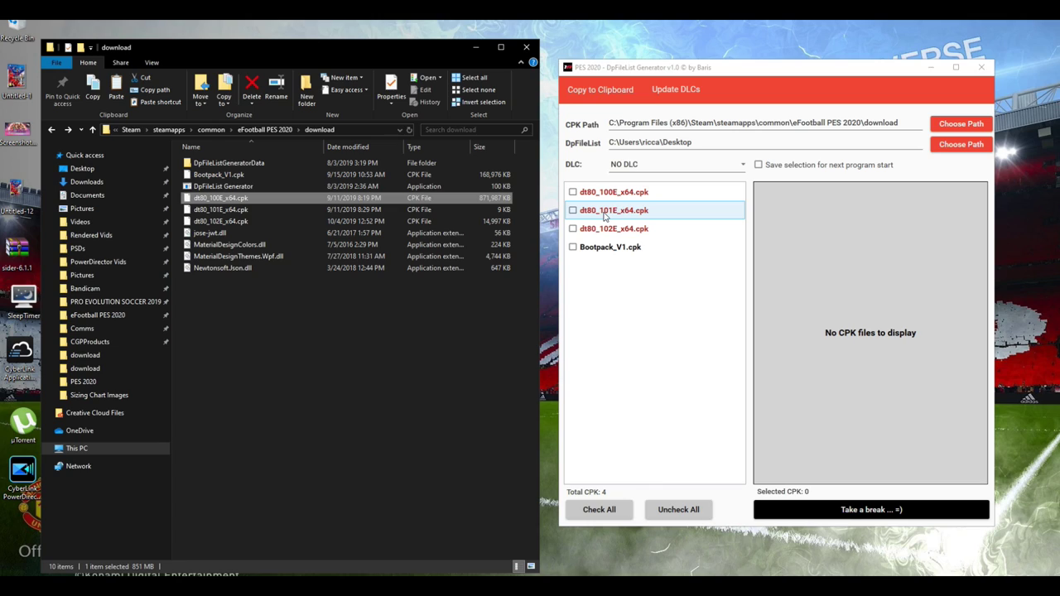
left_click(238, 221)
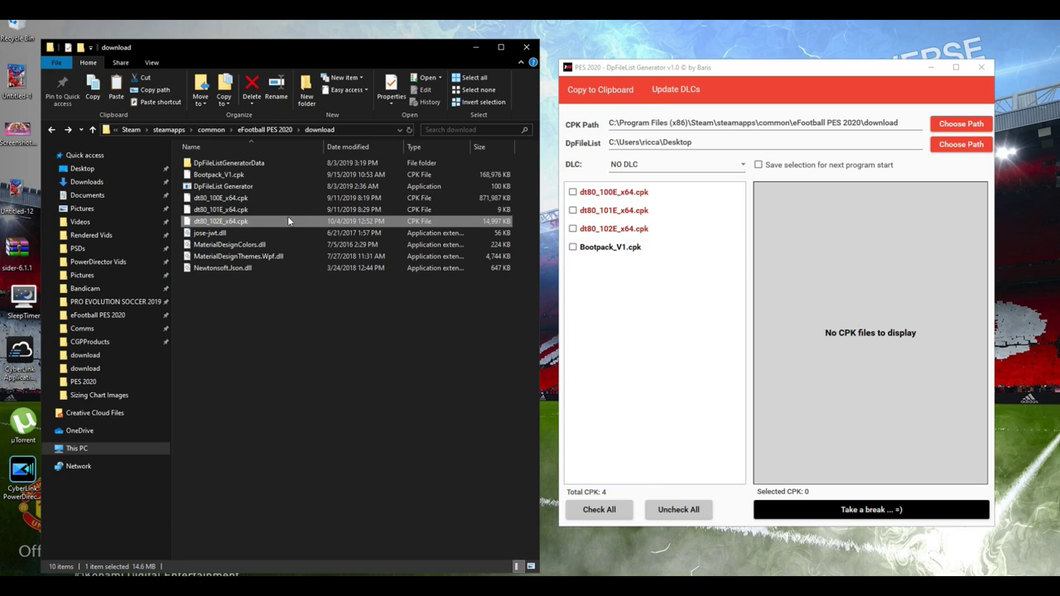
left_click(234, 176)
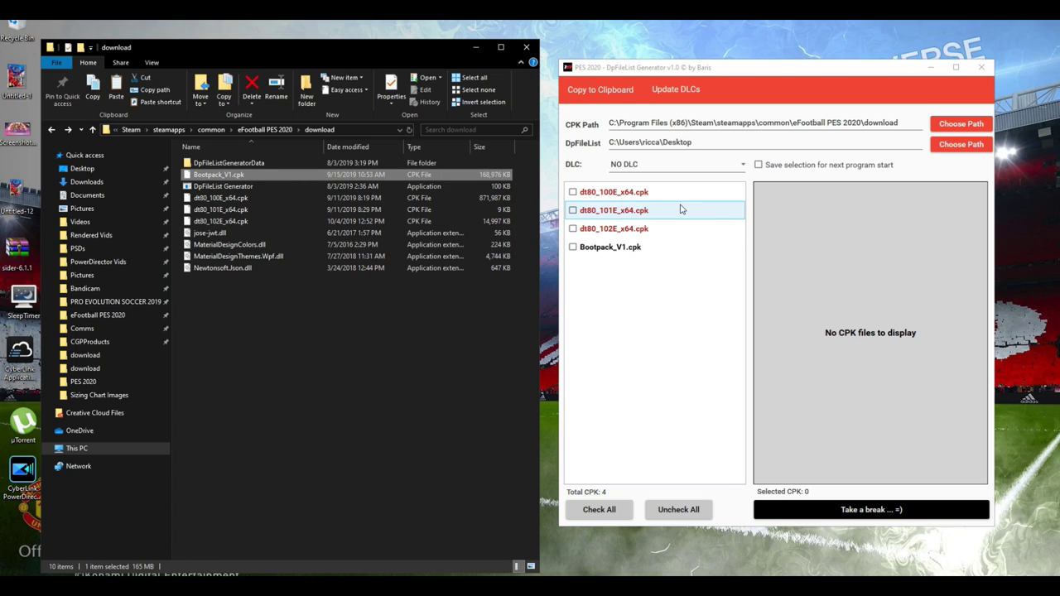
Step: Enable saving the selection for the next program start and select dt80_100E_x64.cpk, dt80_101E_x64.cpk, dt80_102E_x64.cpk and Bootpack_V1.cpk
left_click(690, 319)
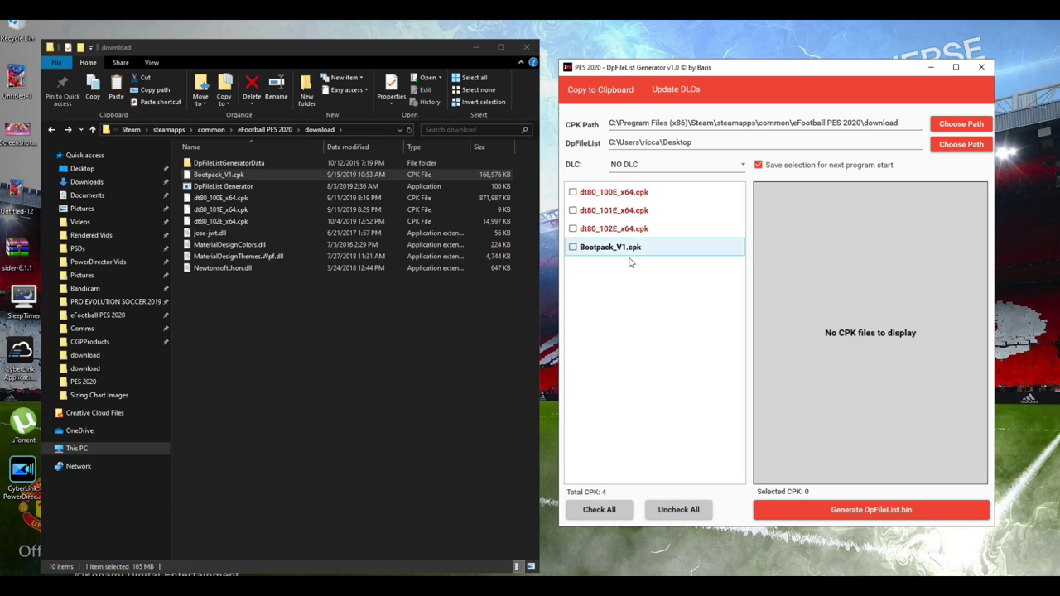
left_click(572, 192)
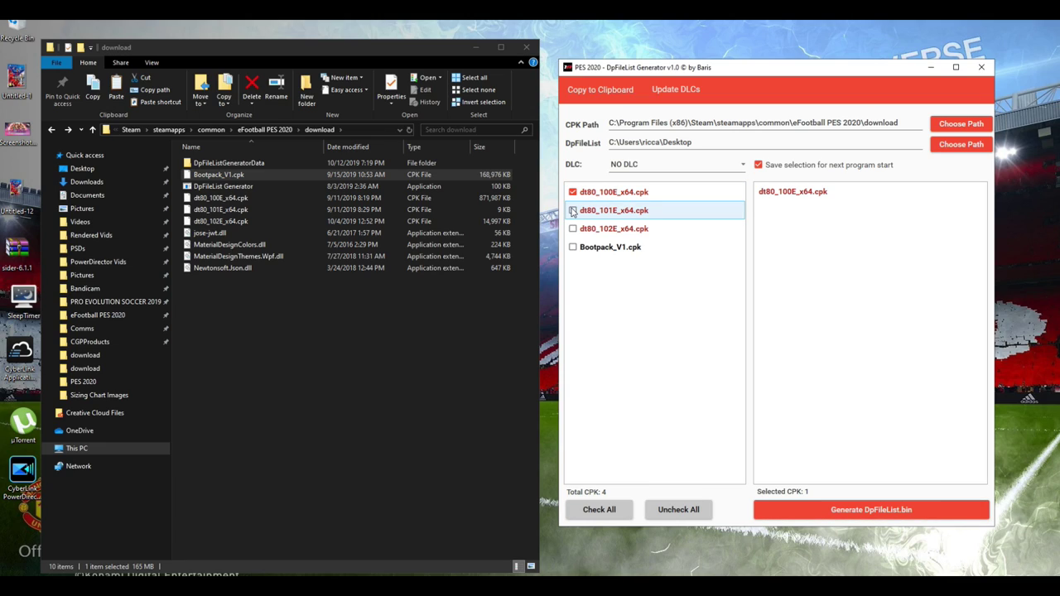
left_click(572, 211)
left_click(572, 230)
left_click(573, 247)
Step: Generate DpFileList.bin with Bootpack_V1.cpk last in the list and DLC left at NO DLC, and dismiss the message
mouse_move(800, 242)
left_mouse_down()
mouse_move(808, 192)
mouse_move(803, 253)
mouse_move(790, 248)
left_mouse_up()
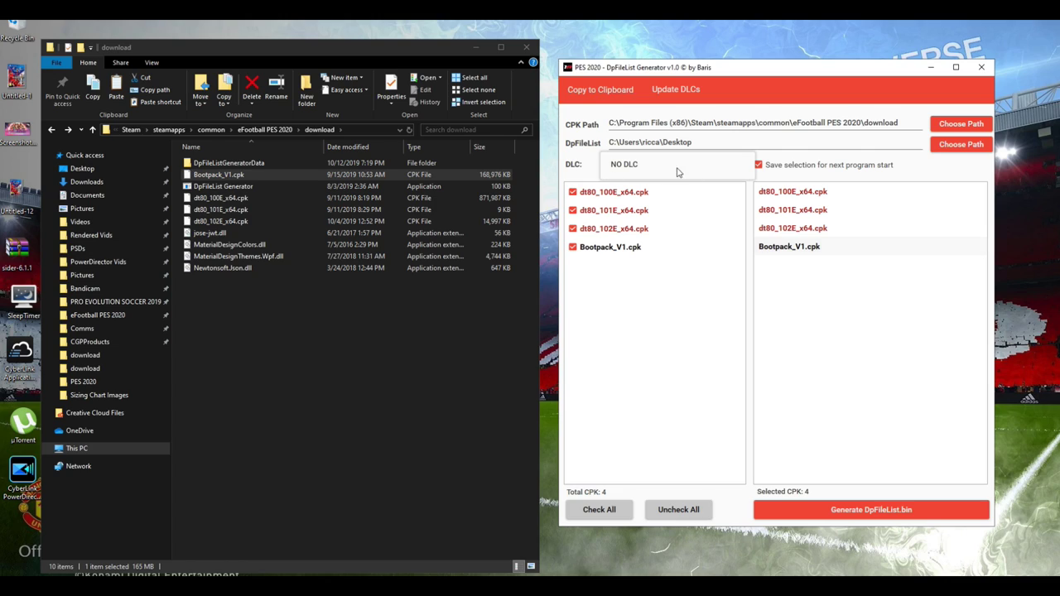
left_click(852, 510)
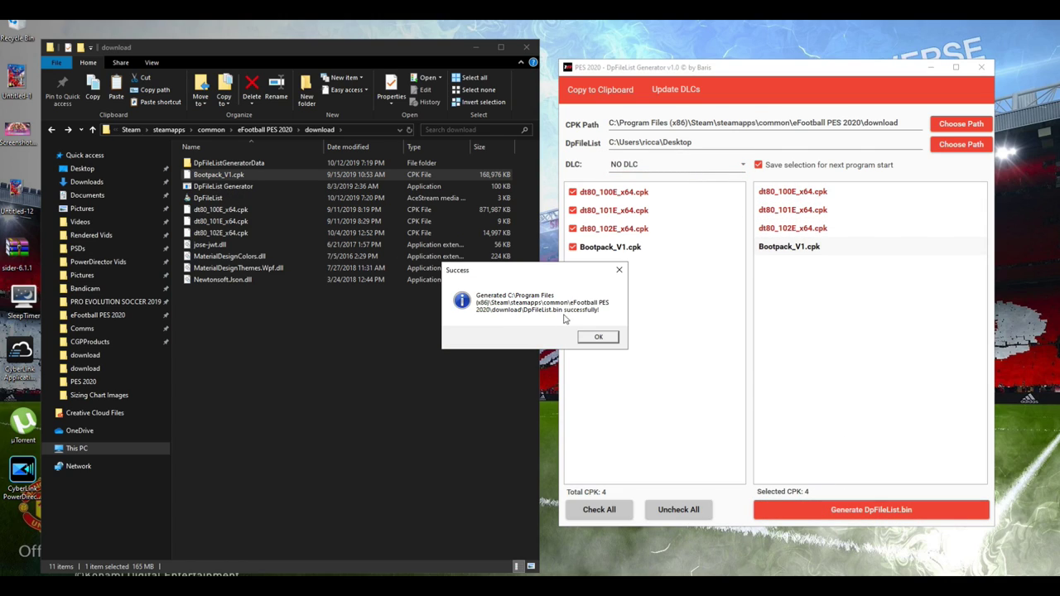
left_click(600, 338)
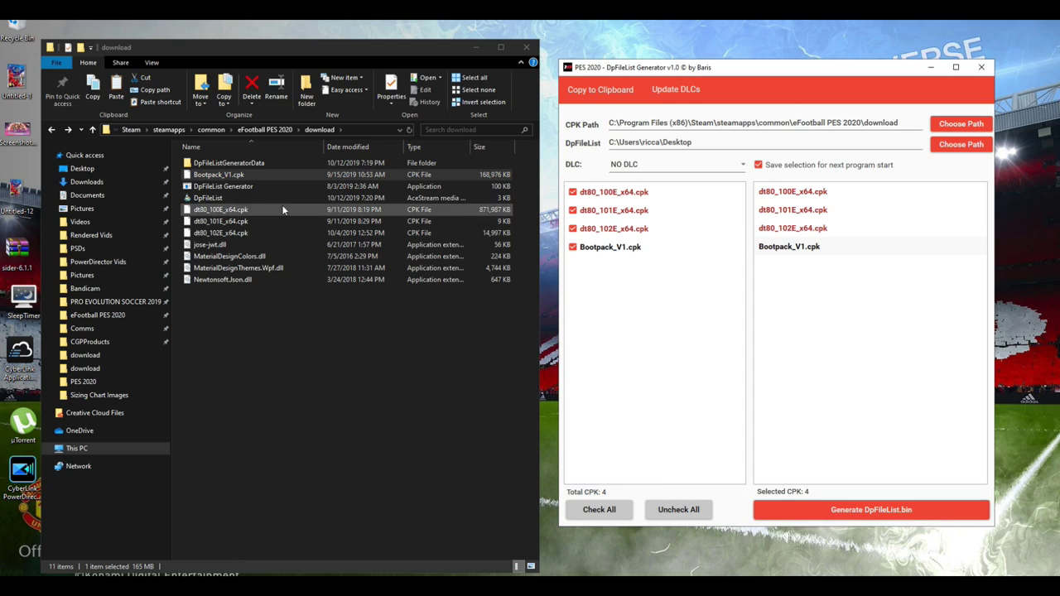
Step: Close the DpFileList Generator and restart it as administrator from the download folder, placing its window beside the folder
left_click(221, 200)
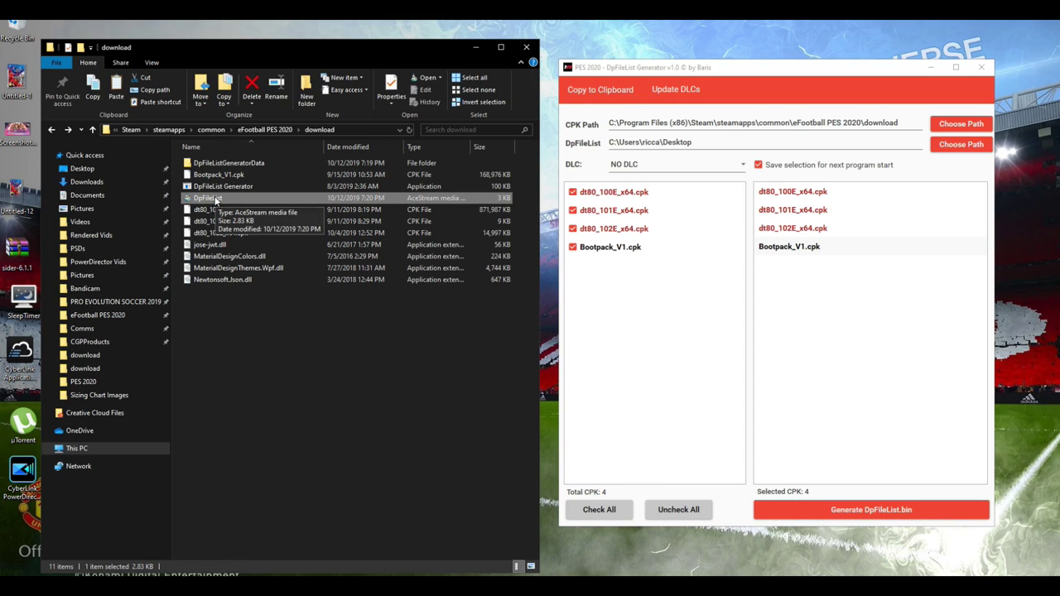
left_click(970, 77)
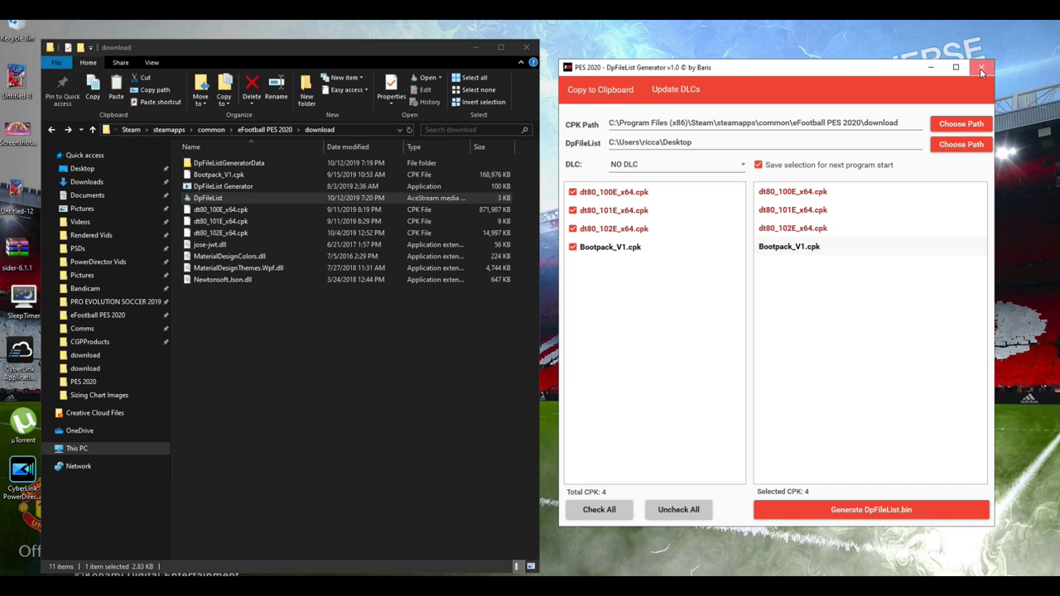
left_click(979, 68)
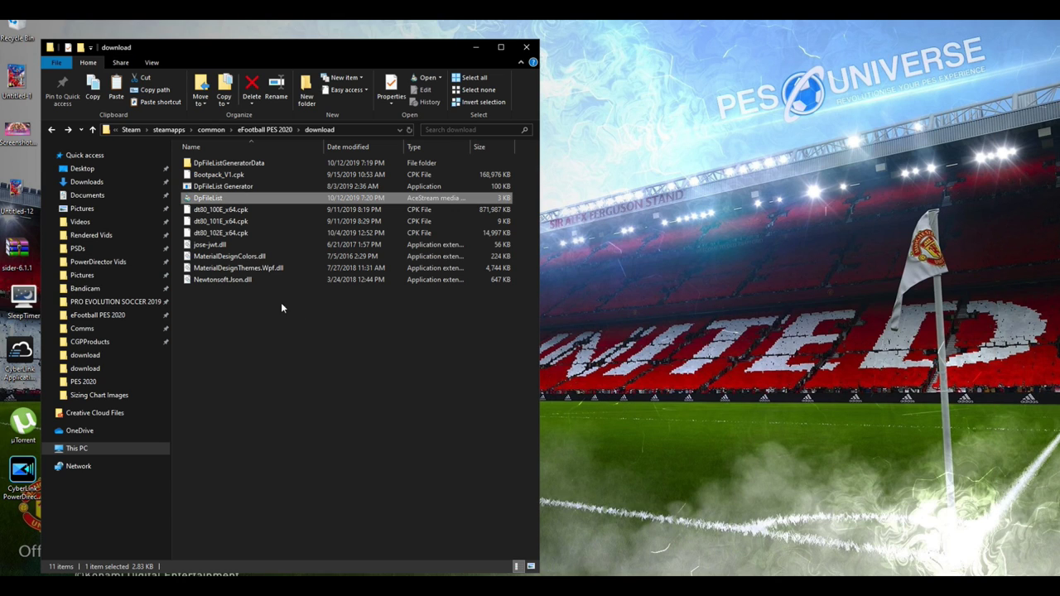
left_click(212, 185)
right_click(212, 185)
left_click(248, 204)
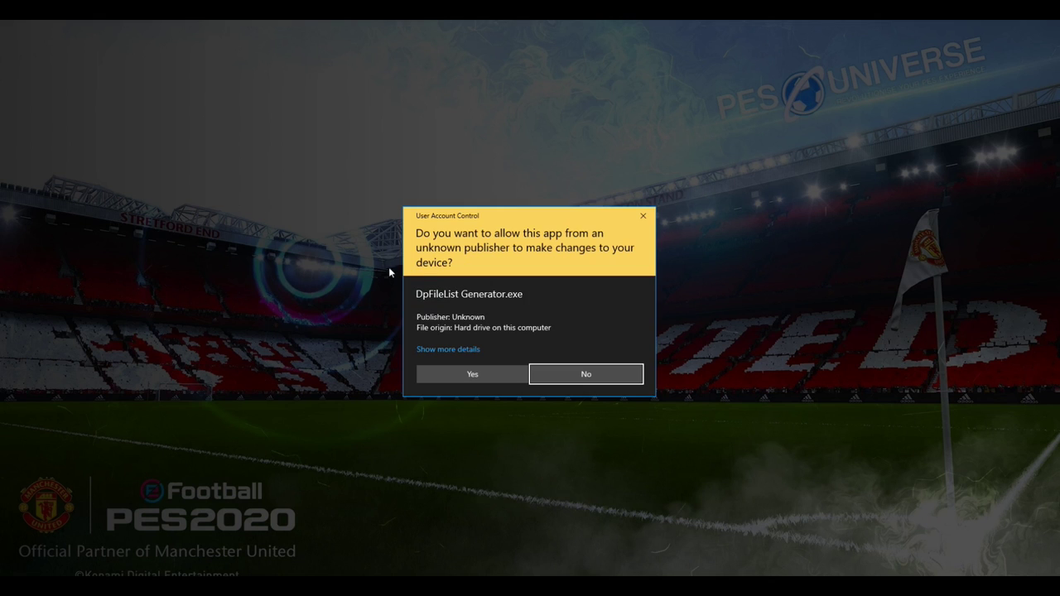
left_click(472, 373)
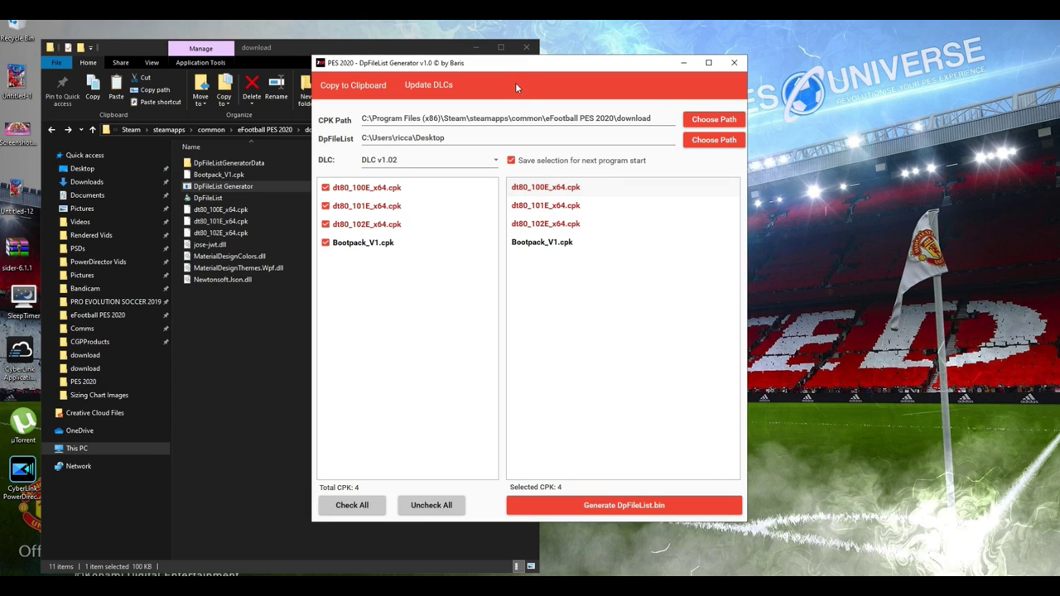
left_click_drag(517, 76, 772, 65)
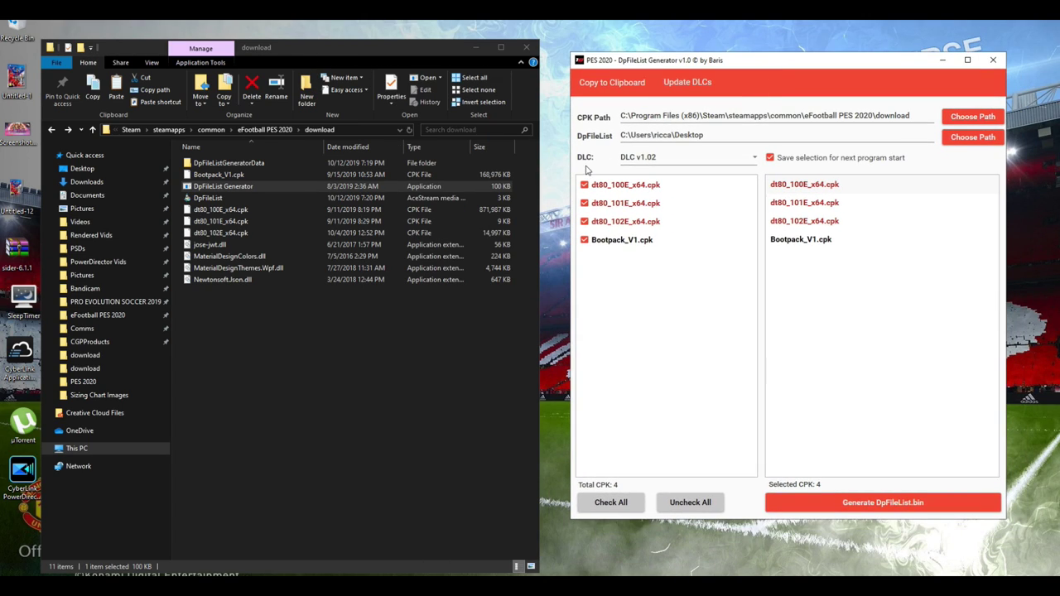
Step: Set the generator's DpFileList path to the DpFileList.bin file in the eFootball PES 2020 download folder
left_click(667, 164)
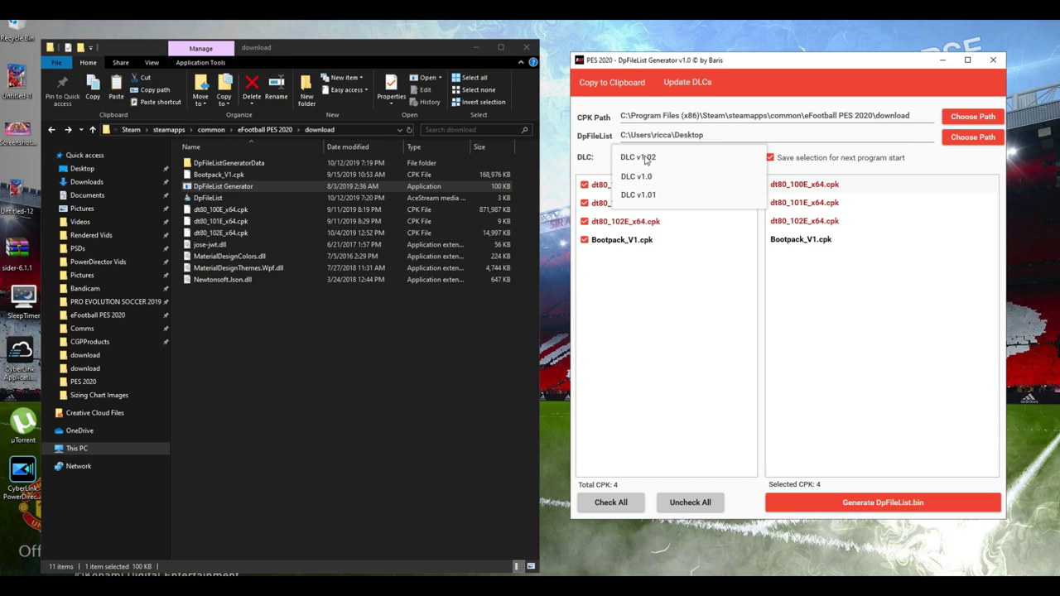
left_click(651, 161)
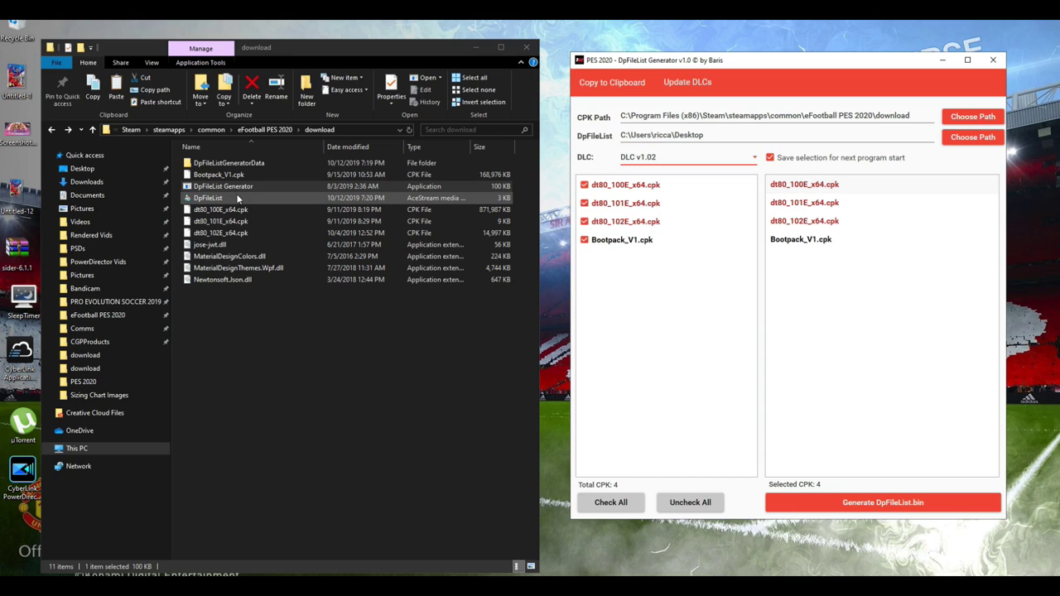
left_click(971, 137)
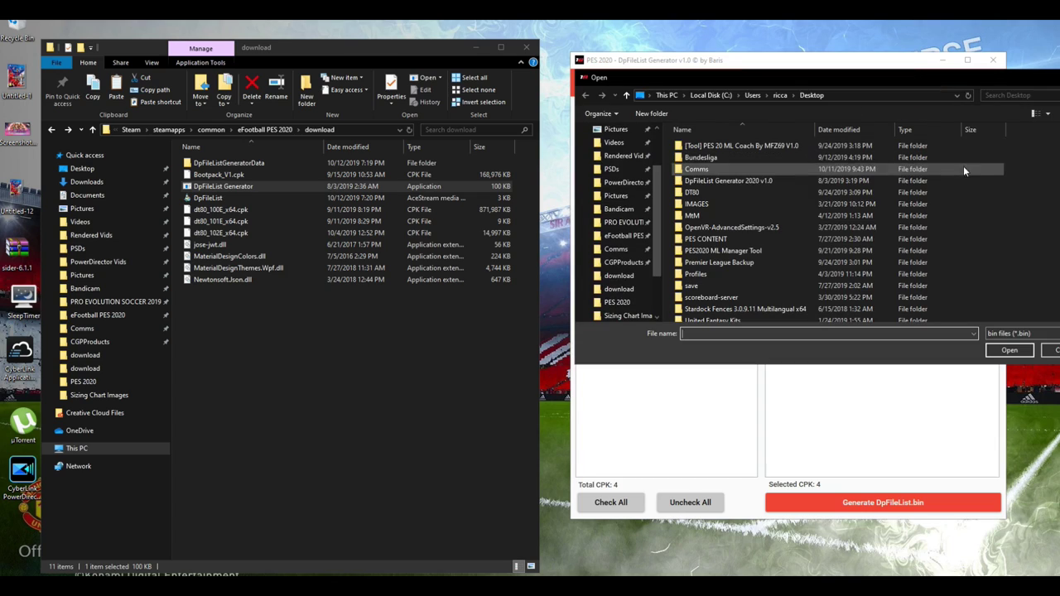
left_click(611, 240)
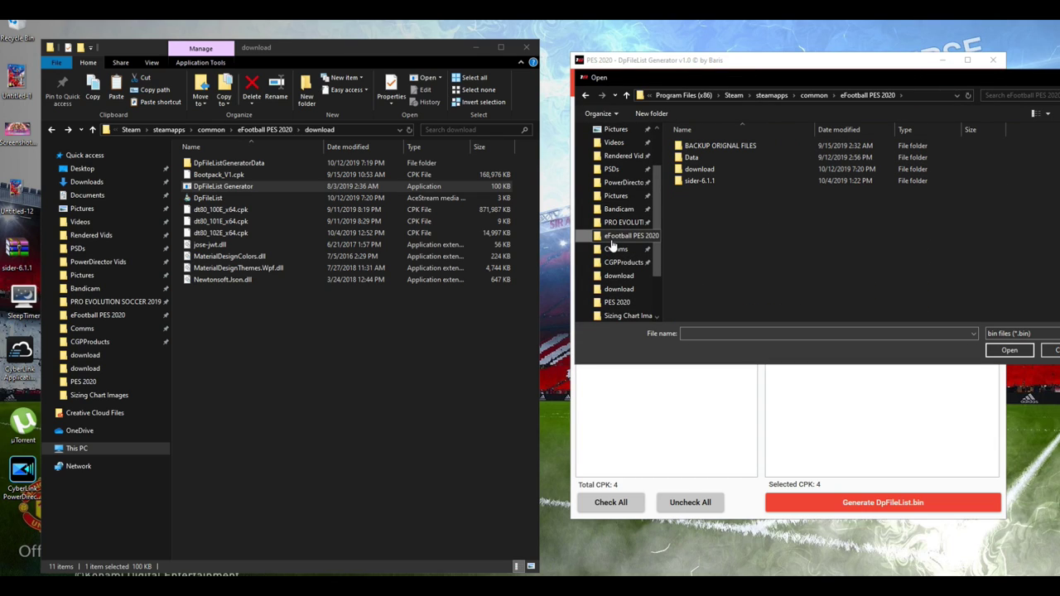
double_click(717, 168)
left_click(693, 159)
left_click(990, 350)
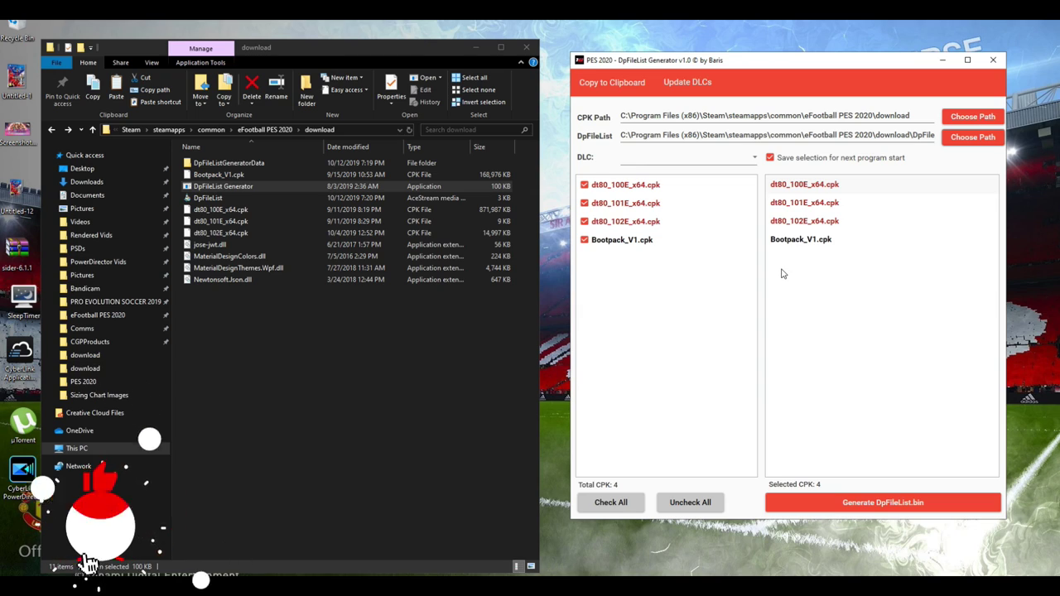
Step: Set the DLC to DLC v1.02, generate DpFileList.bin in the download folder and close the generator
left_click(754, 159)
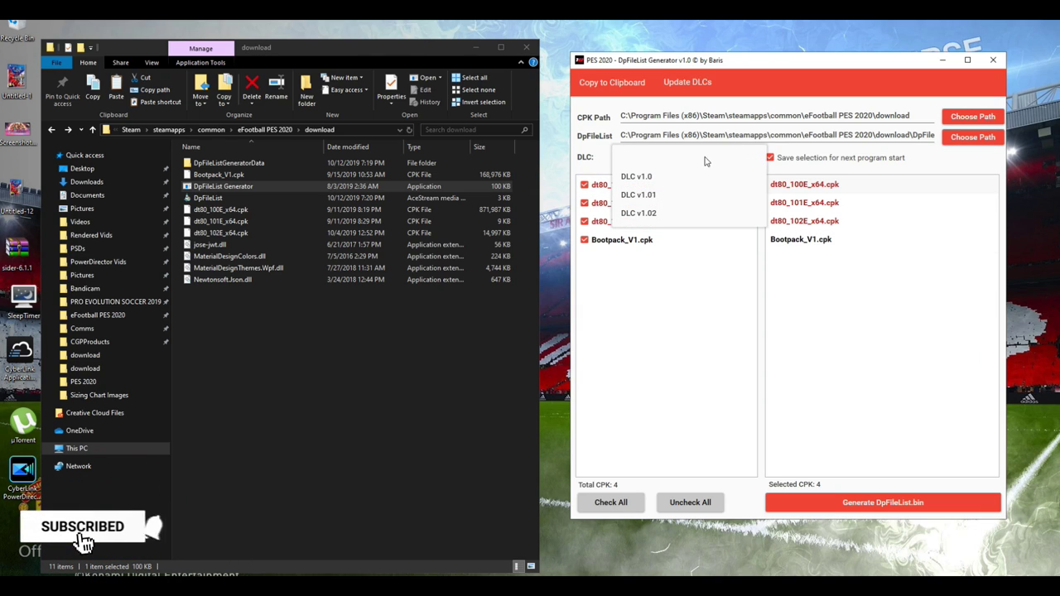
left_click(642, 215)
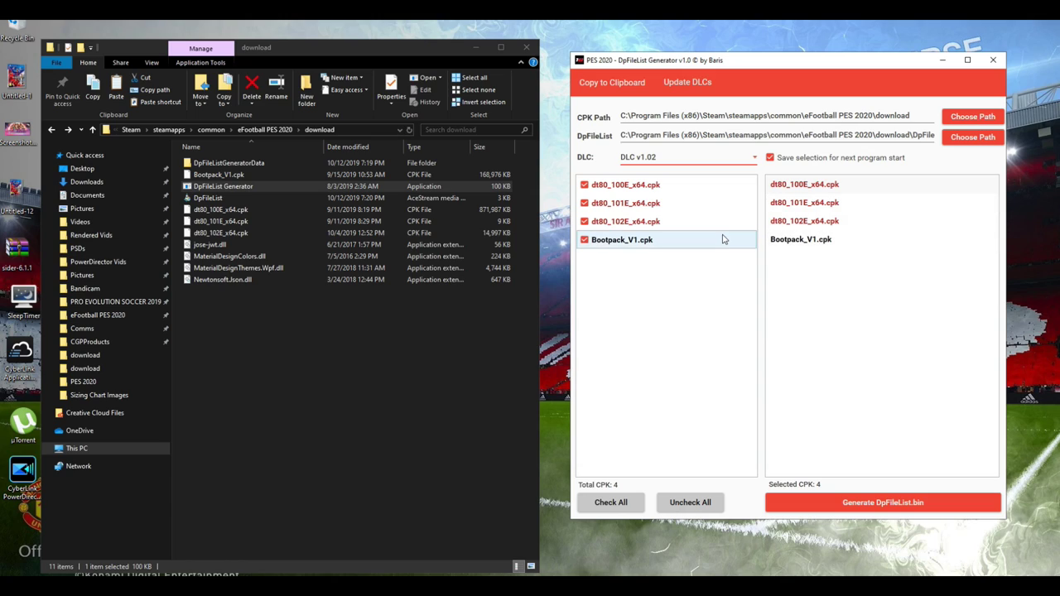
left_click(874, 505)
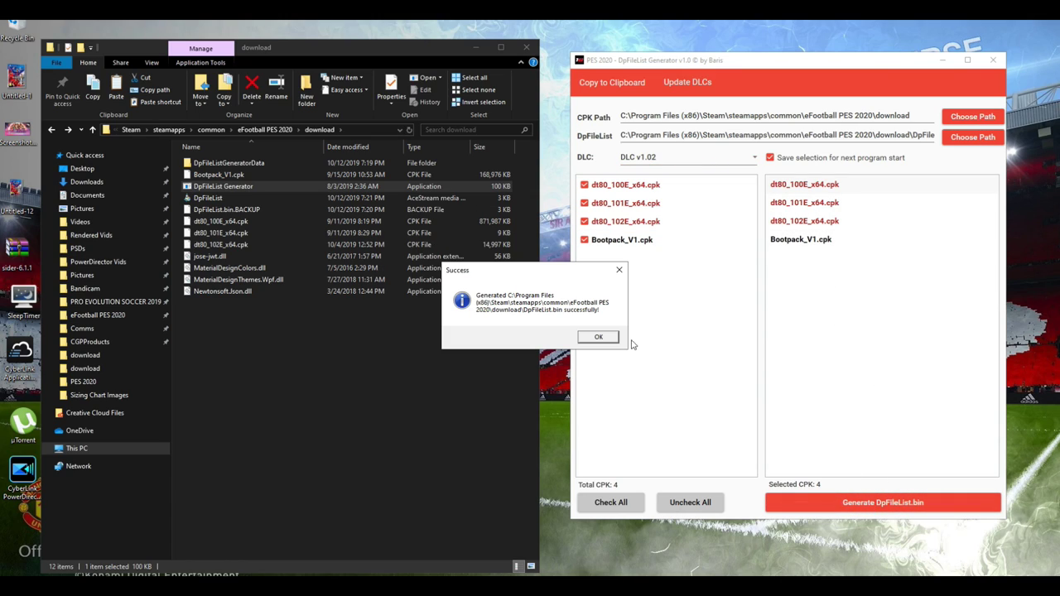
left_click(598, 336)
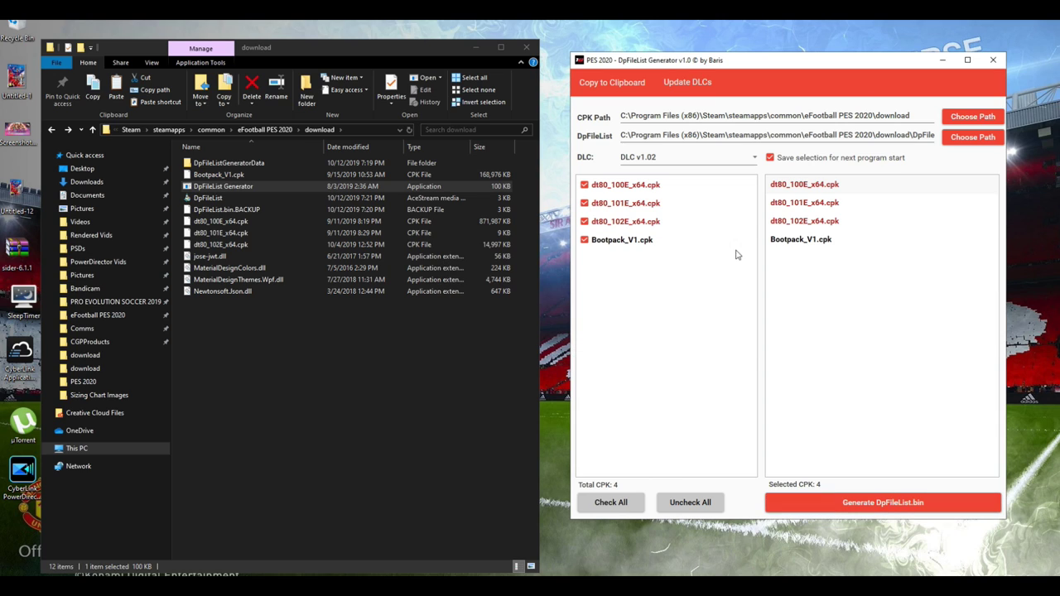
left_click(995, 62)
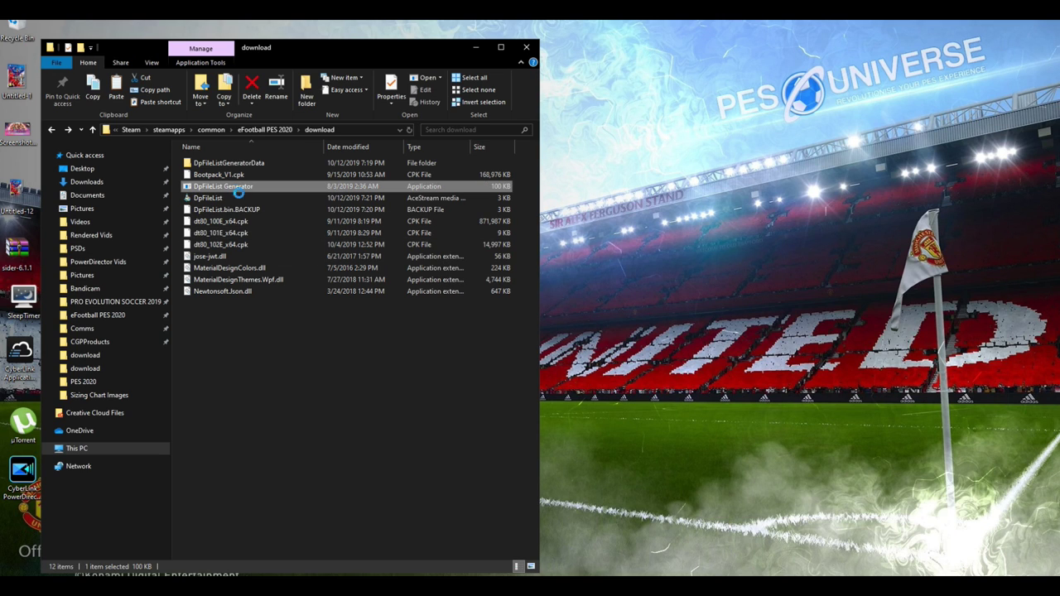
Step: Reopen the generator as administrator to check the saved paths, DLC and CPK selection, and close it again
right_click(235, 190)
left_click(256, 210)
left_click(509, 374)
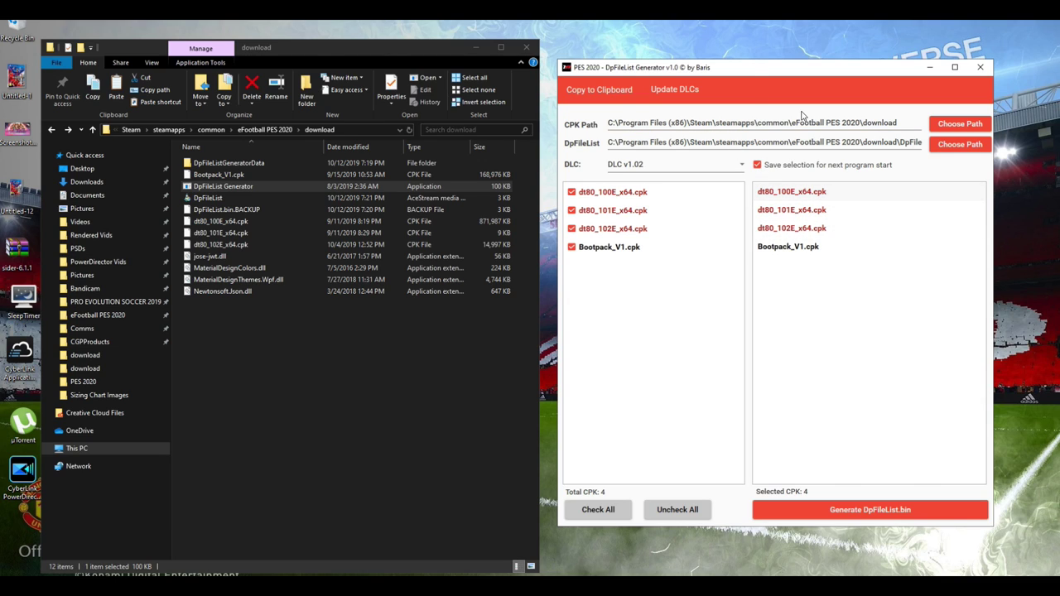
left_click(975, 69)
Step: Bring up the PES 2020 download folder from Extra SSD (E:) side by side with the game's Steam download folder
left_click_drag(285, 48, 535, 44)
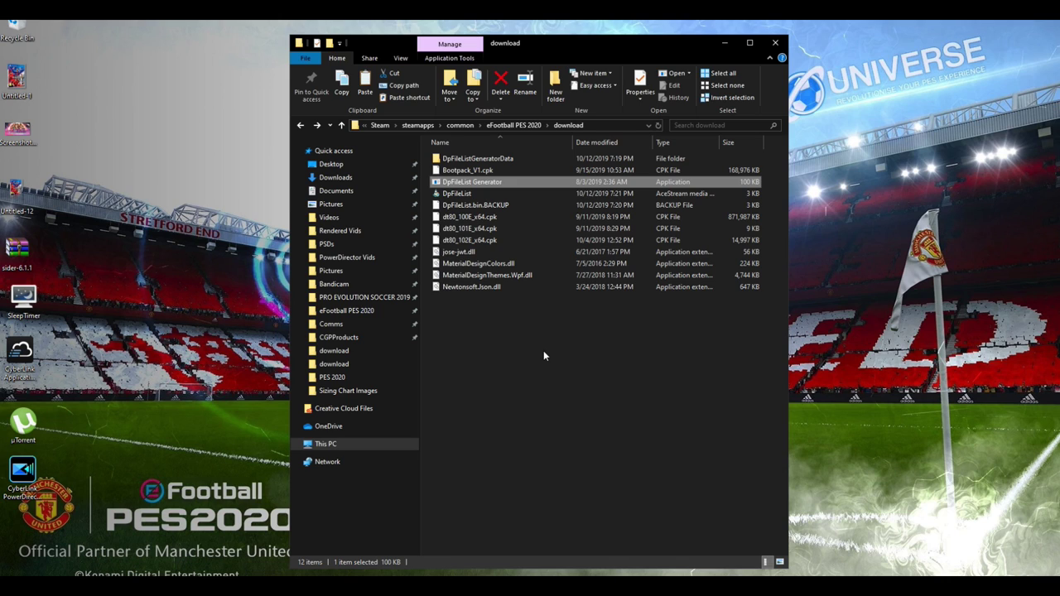
left_click_drag(514, 46, 268, 41)
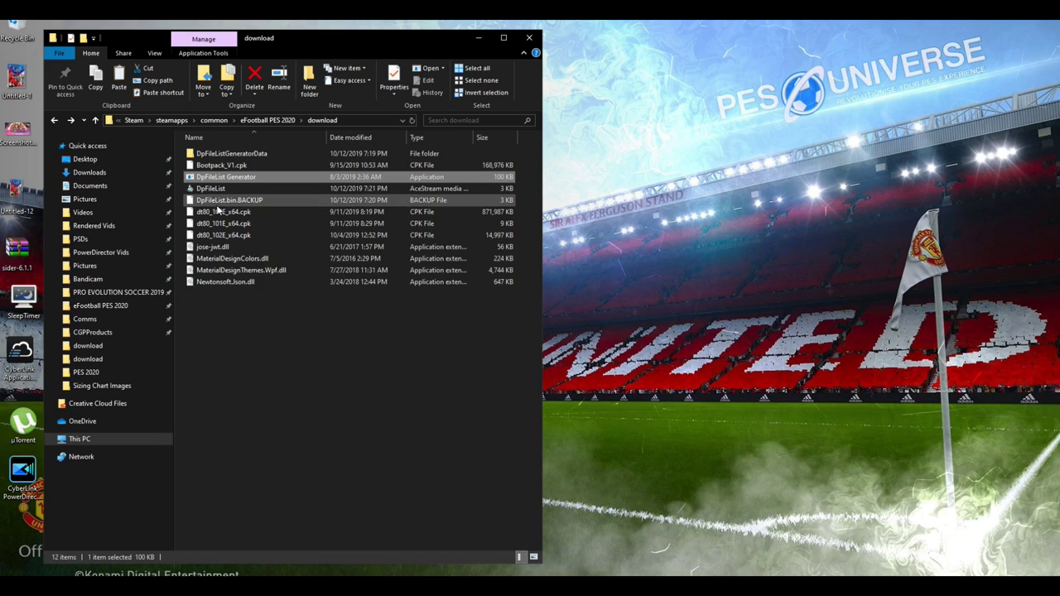
left_click(281, 588)
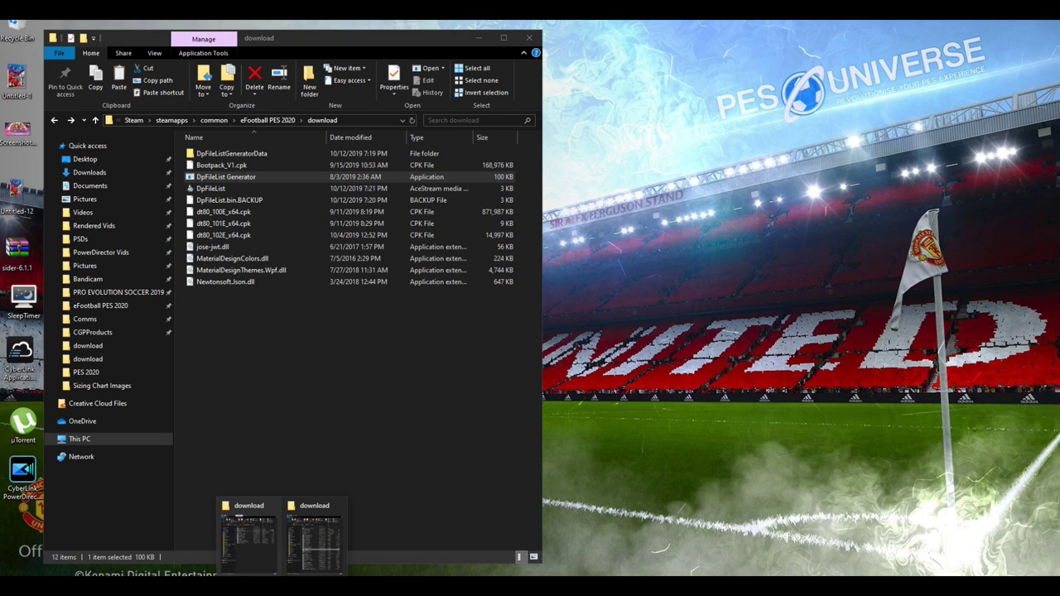
left_click(297, 572)
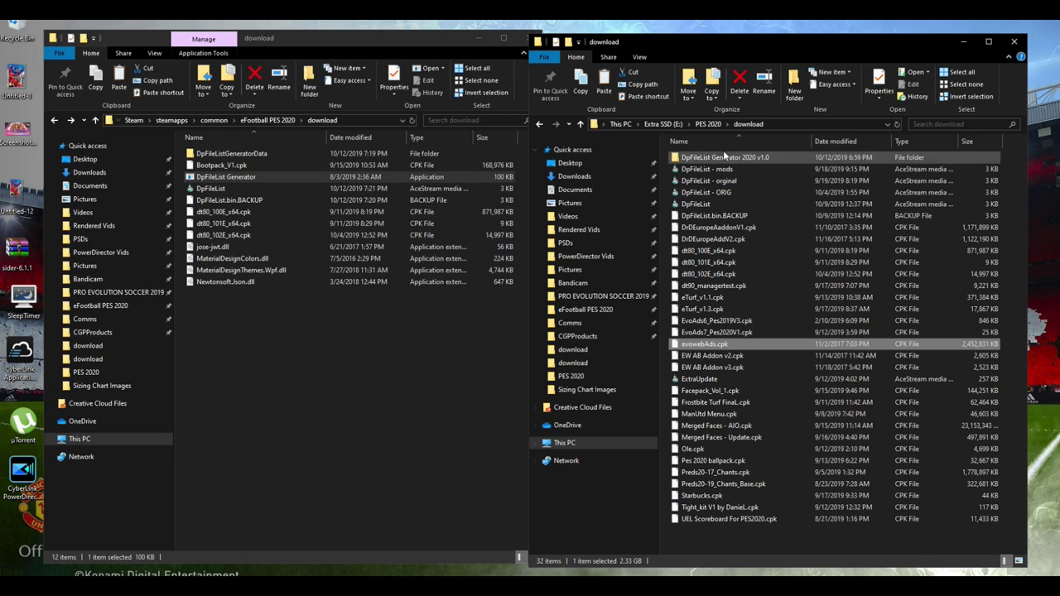
left_click_drag(727, 45, 754, 39)
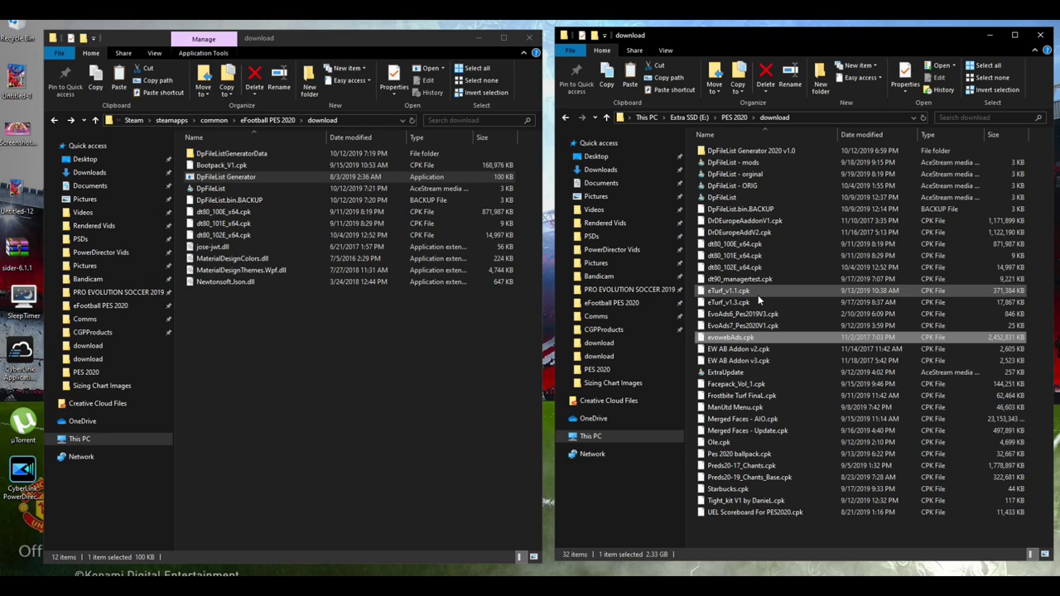
Step: Copy Facepack_Vol_1.cpk and the Tight_kit V1 CPK from the Extra SSD (E:) folder into the game's Steam download folder
left_click(743, 386)
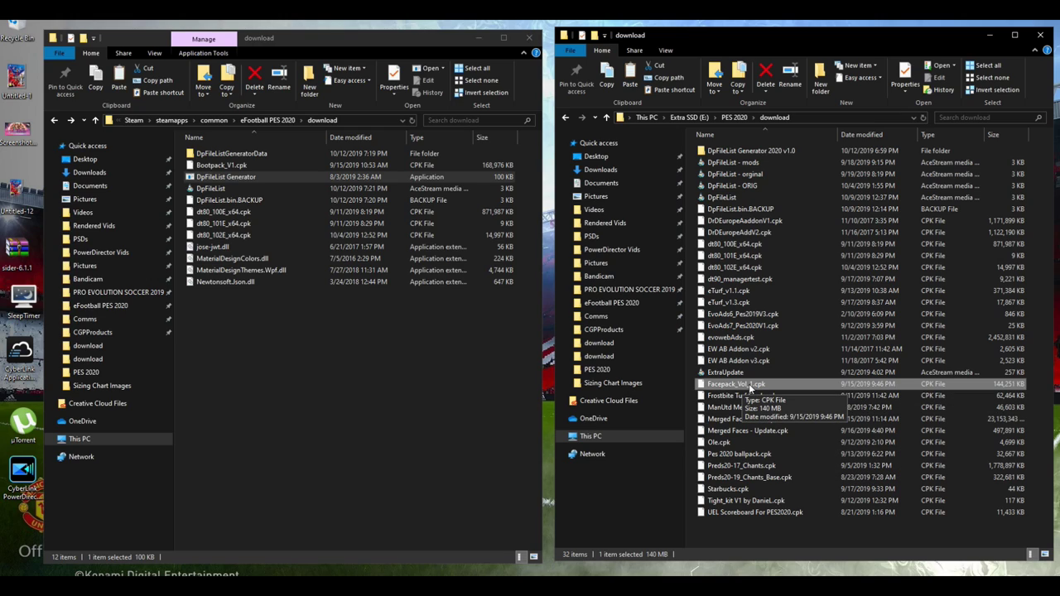
left_click_drag(635, 389, 370, 358)
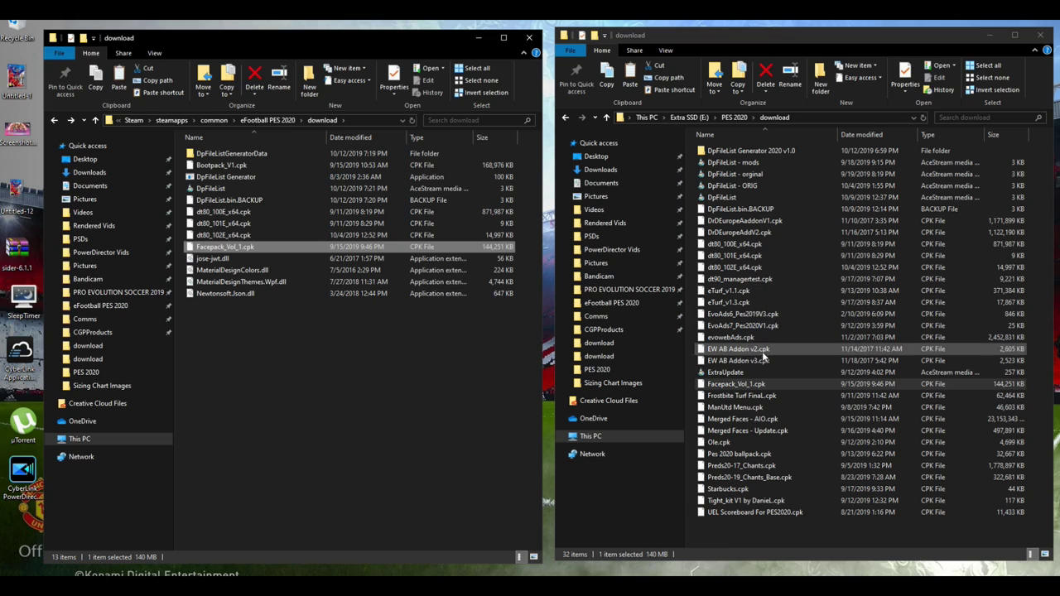
left_click(749, 501)
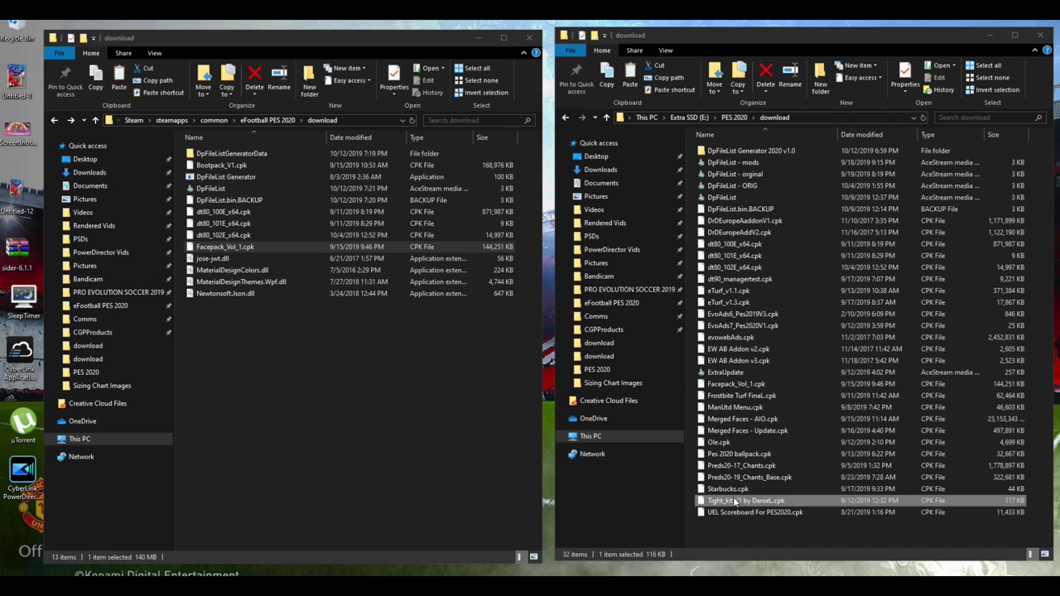
left_click_drag(751, 501, 378, 397)
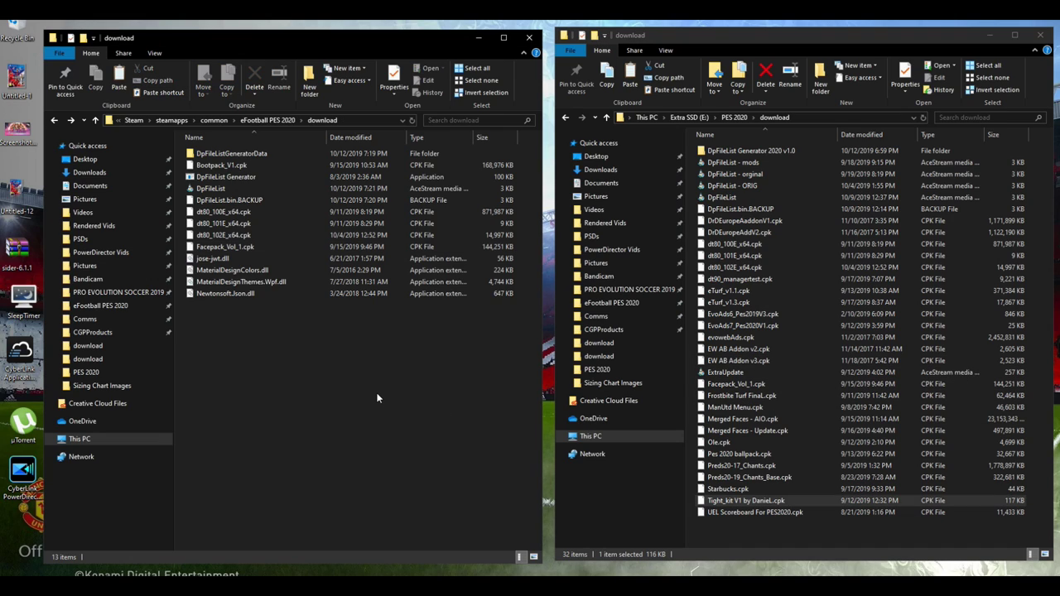
left_click(342, 366)
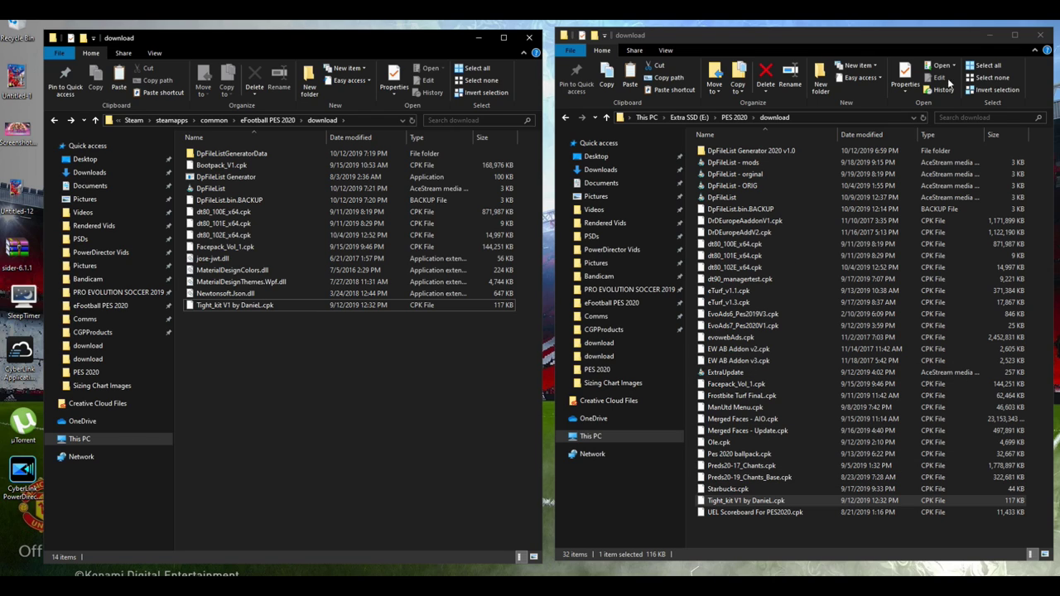
Step: Put away the Extra SSD folder window and run DpFileList Generator as administrator from the game's download folder
left_click(987, 37)
left_click_drag(403, 41, 660, 34)
left_click(477, 172)
right_click(478, 171)
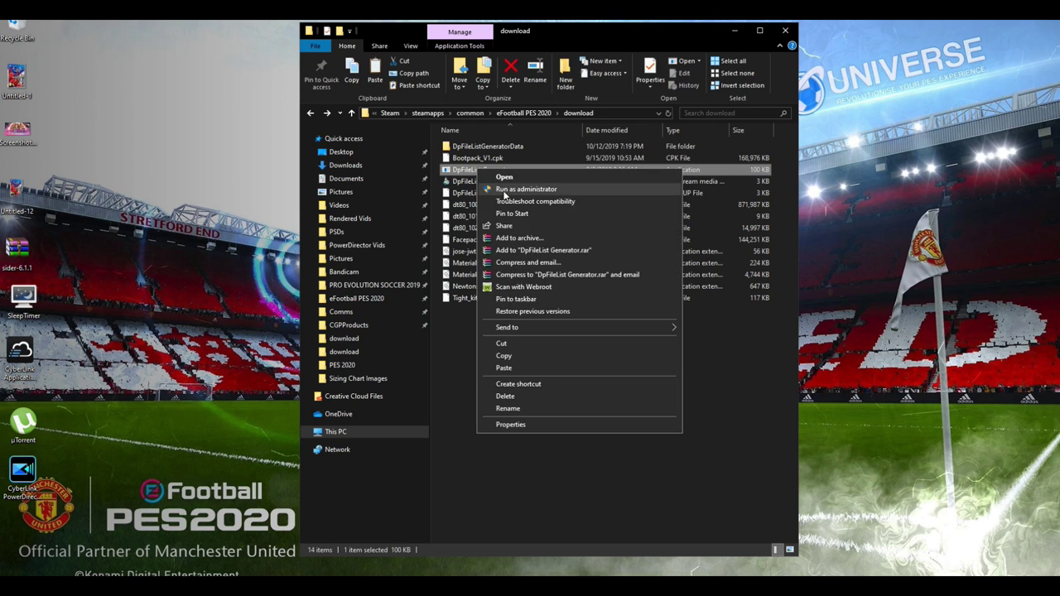
left_click(504, 189)
left_click(486, 376)
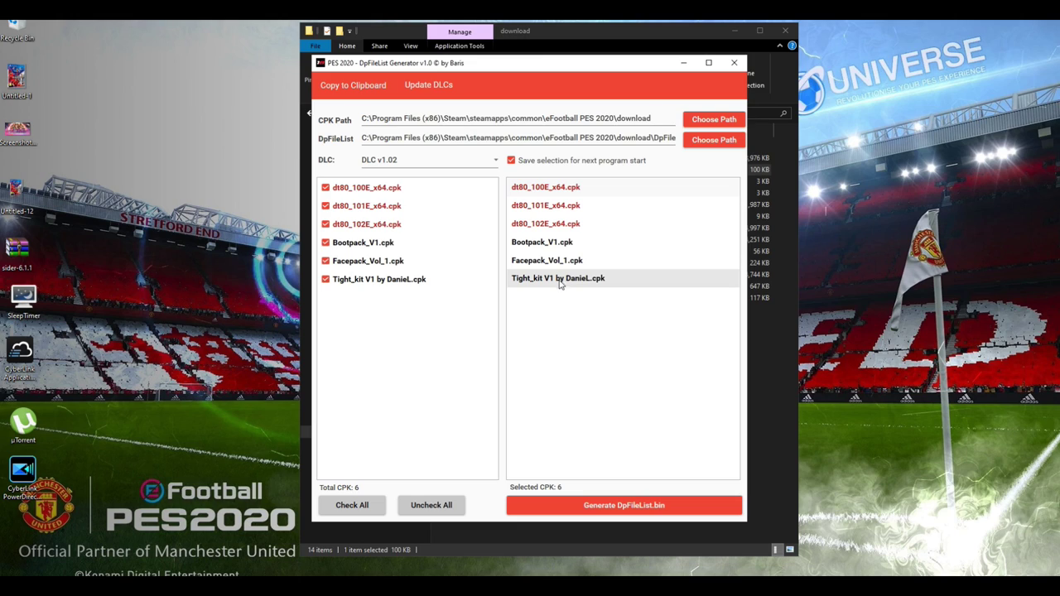
Step: Generate DpFileList.bin for DLC v1.02 with Bootpack_V1.cpk, Facepack_Vol_1.cpk and the Tight_kit V1 CPK selected after the dt80 files, and close the generator
mouse_move(560, 286)
left_mouse_down()
mouse_move(561, 246)
mouse_move(564, 280)
left_mouse_up()
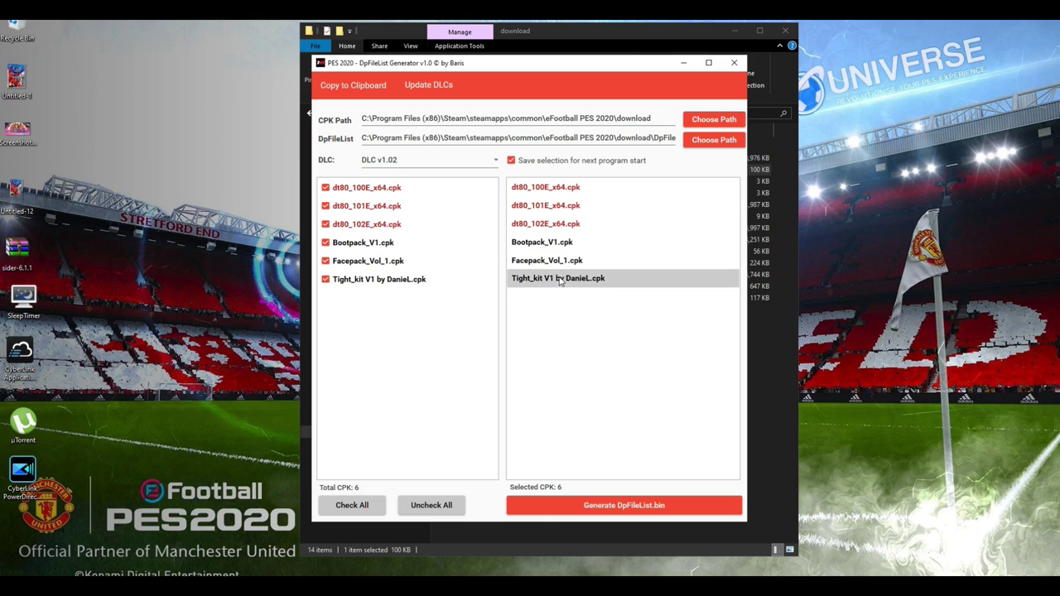
left_click(621, 504)
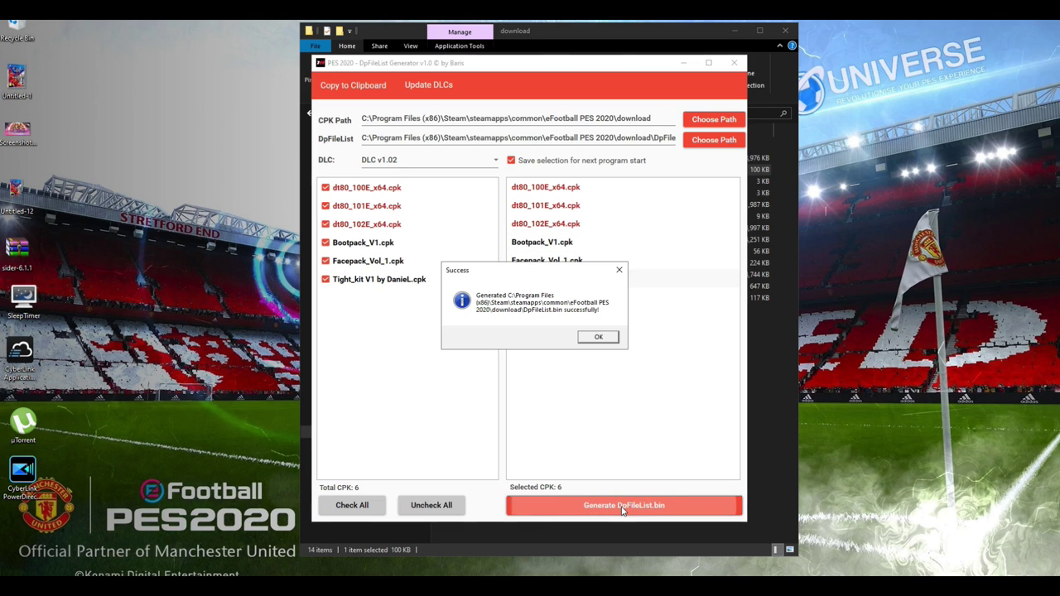
left_click(599, 339)
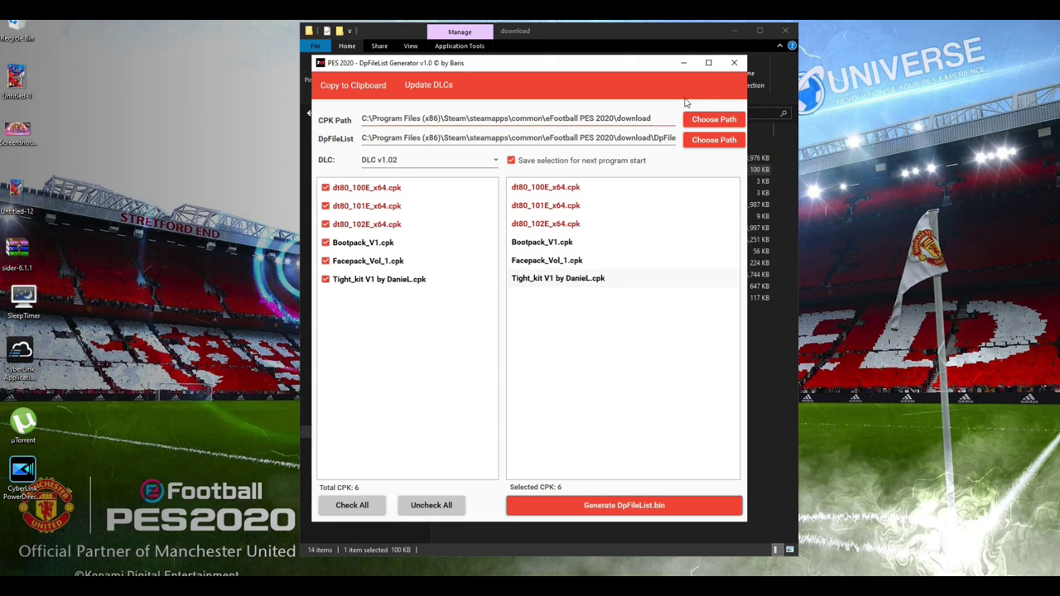
left_click(733, 64)
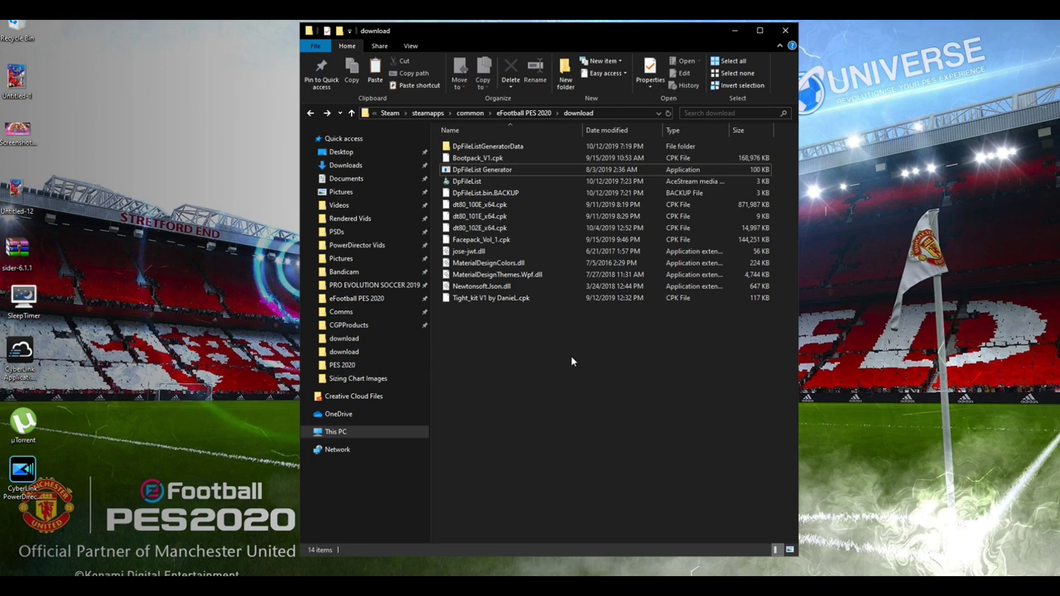
key("alt+Up")
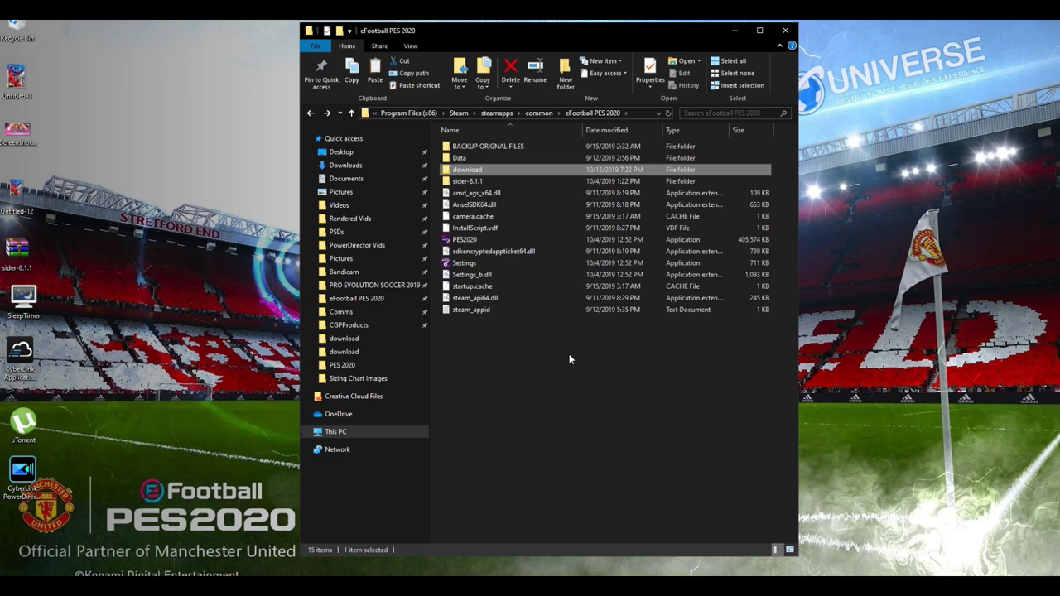
double_click(550, 166)
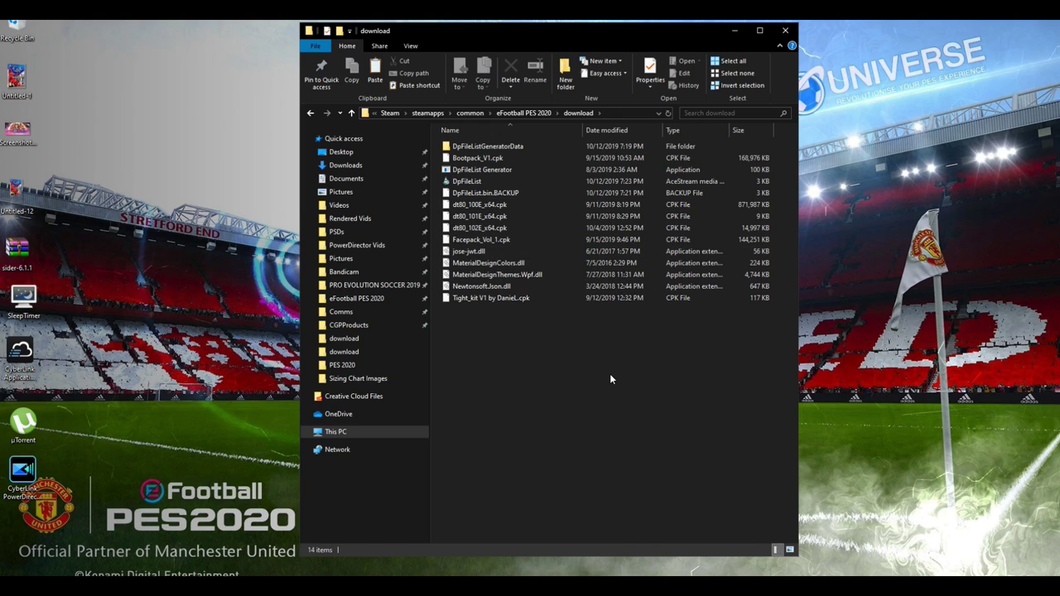
Step: Switch to eFootball PES 2020 and examine the manager faces in the Choose Your Appearance list through entry 16, R. Dudfield
key("BackSpace")
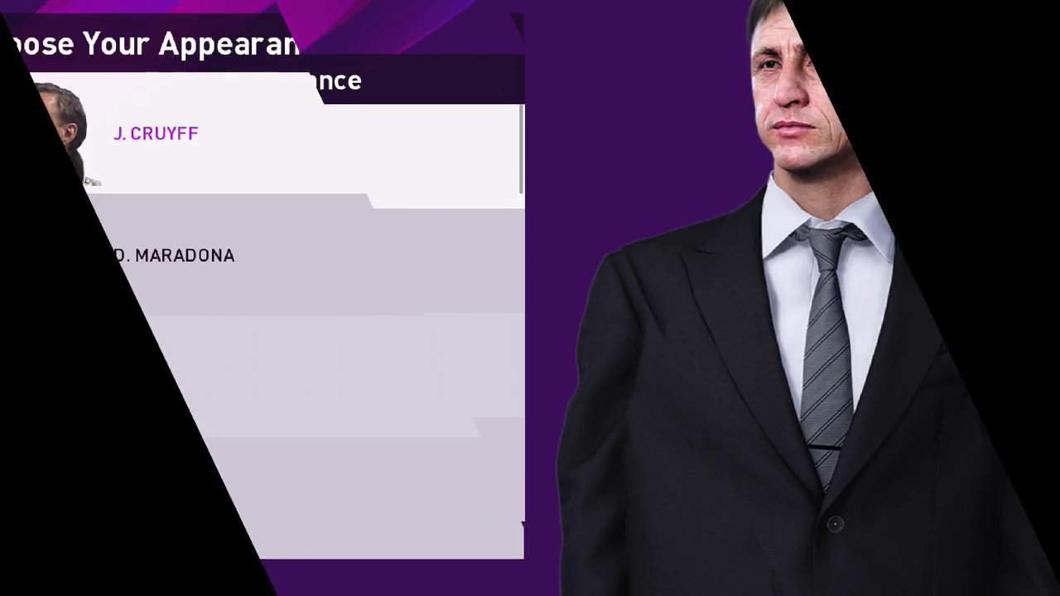
key("Down")
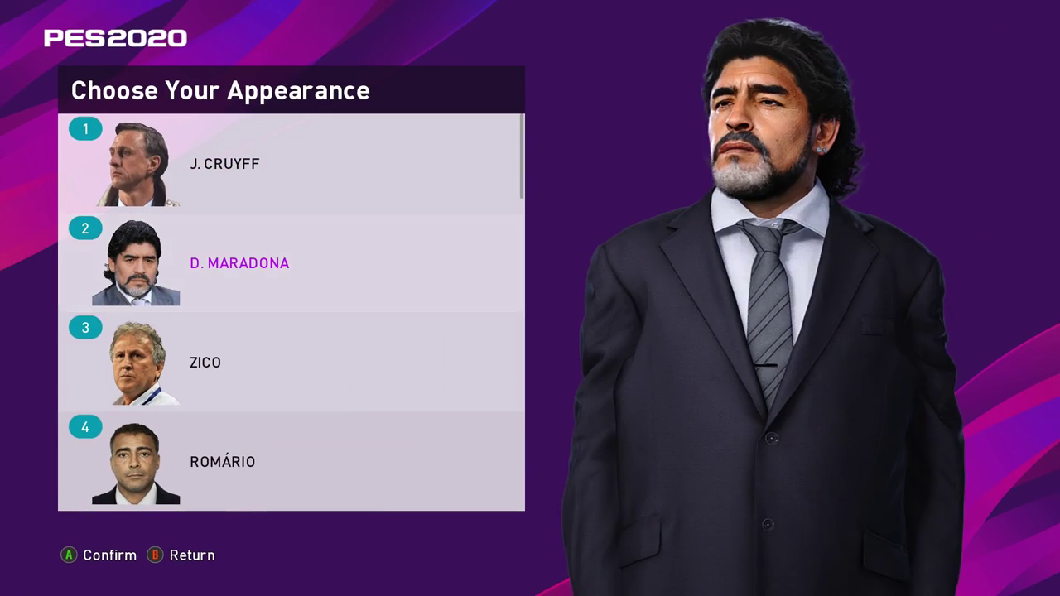
key("Down")
key("Down")
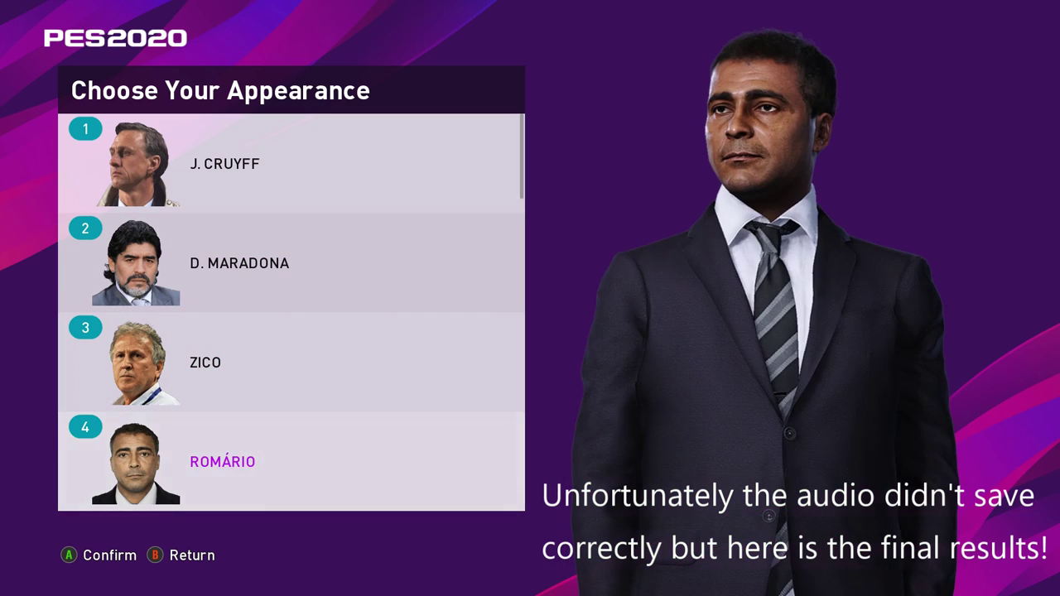
key("Down")
key("Down")
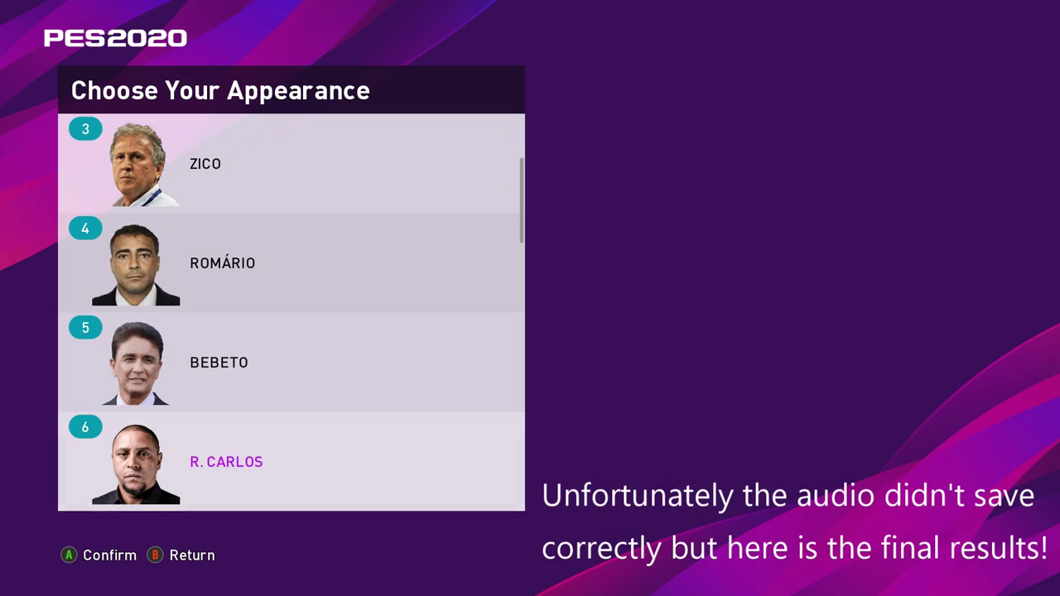
key("Down")
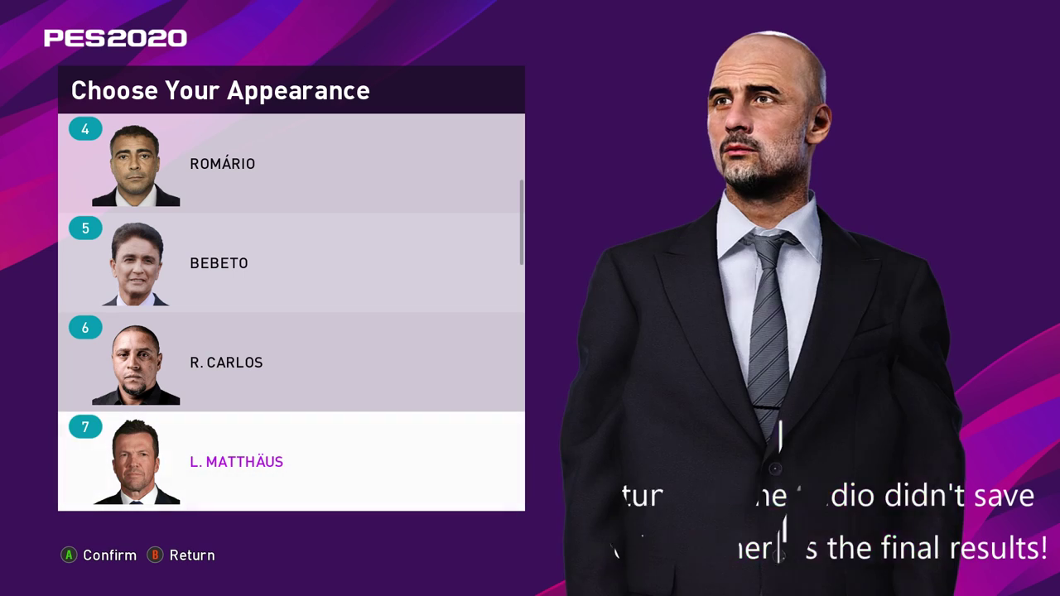
key("Down")
key("Up")
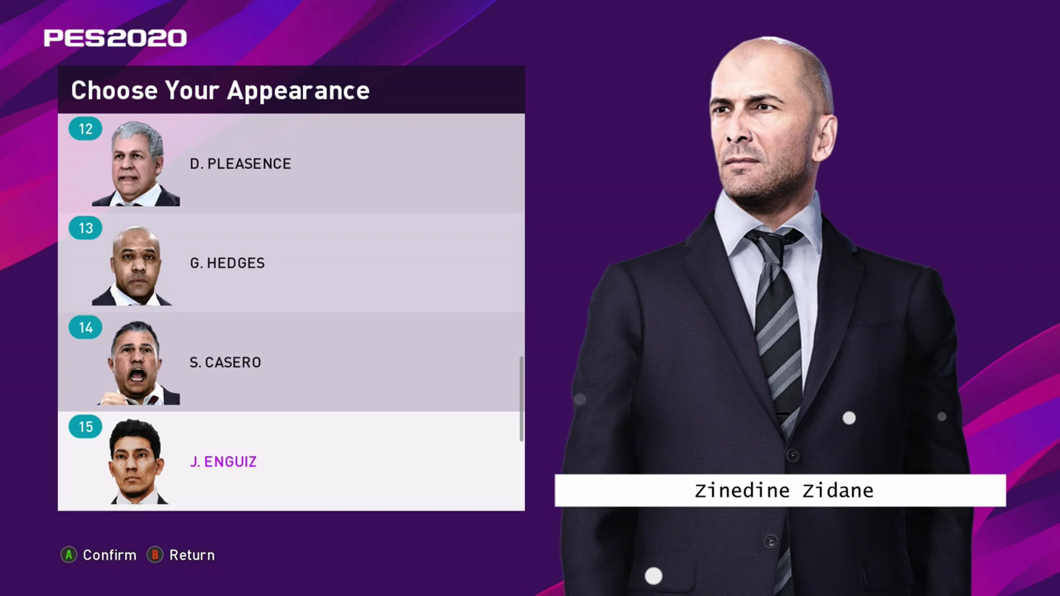
key("Down")
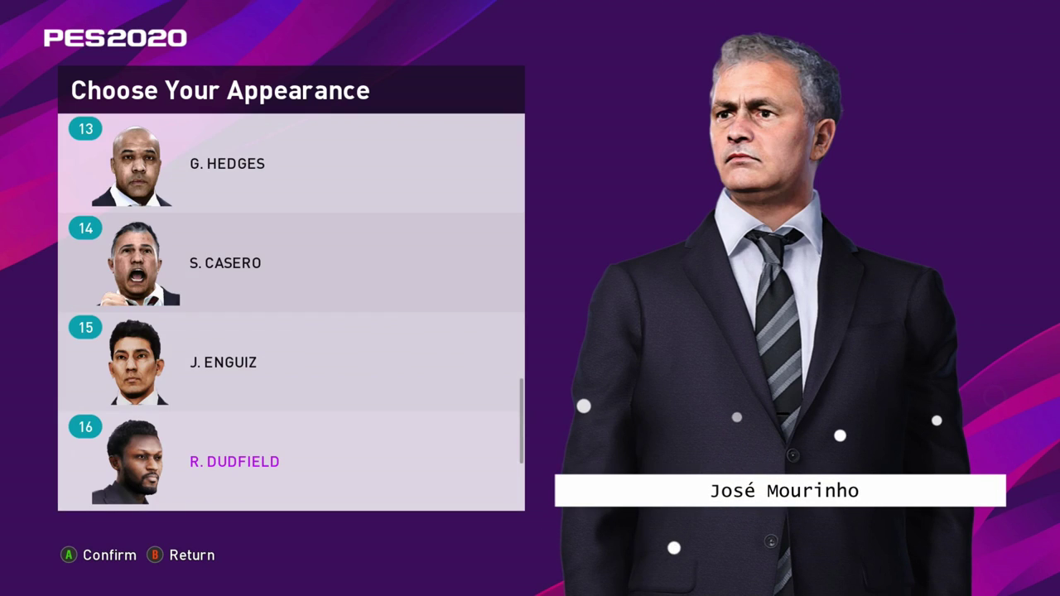
key("Escape")
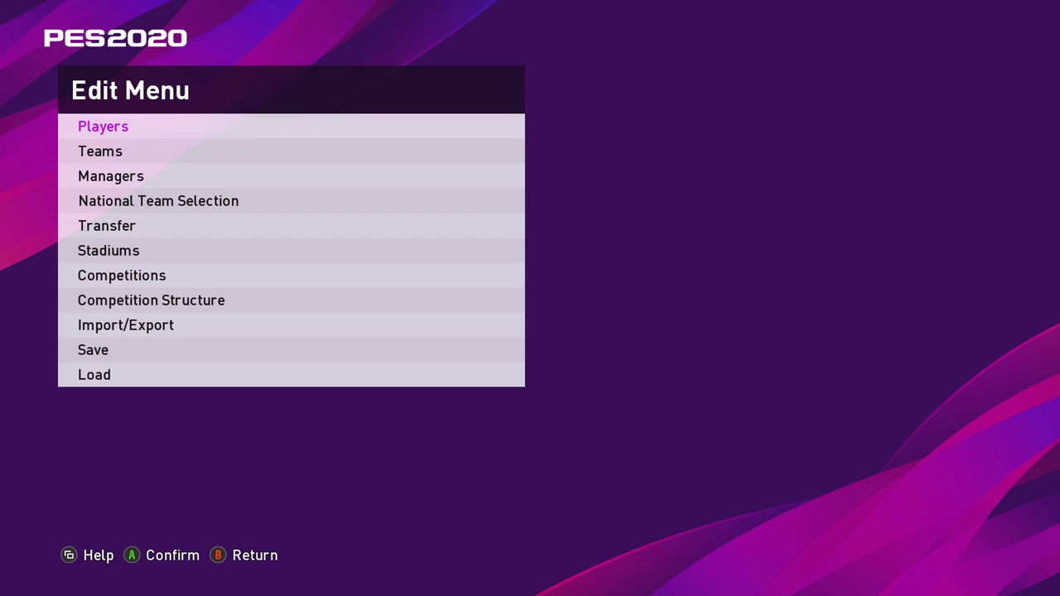
Step: Go into player editing from the Edit Menu, choose Anderlecht from the Jupiler Pro League, and bring up a player's Cleats list
key("Return")
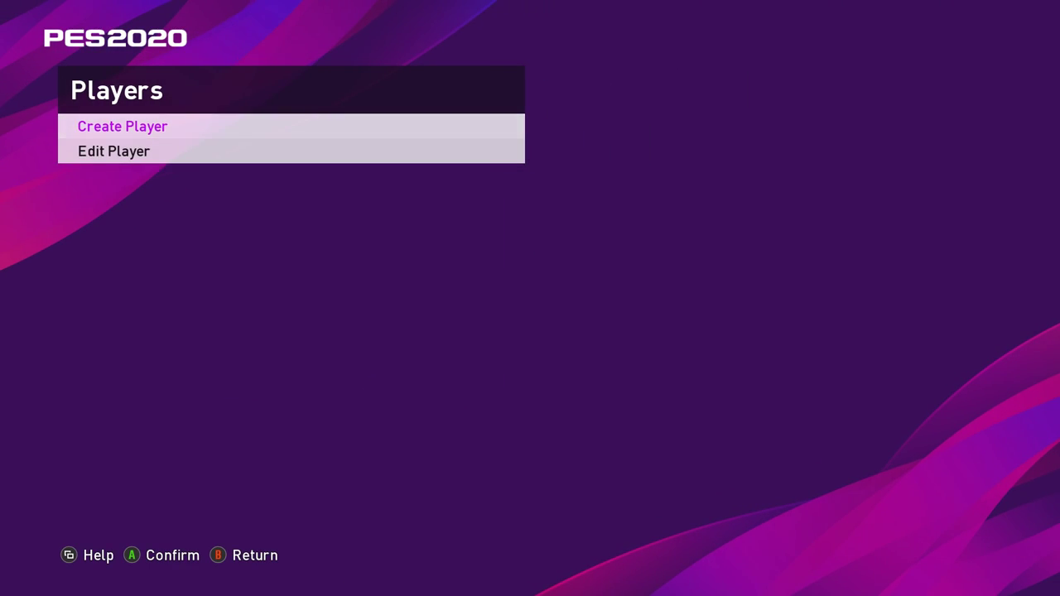
key("Return")
key("Return")
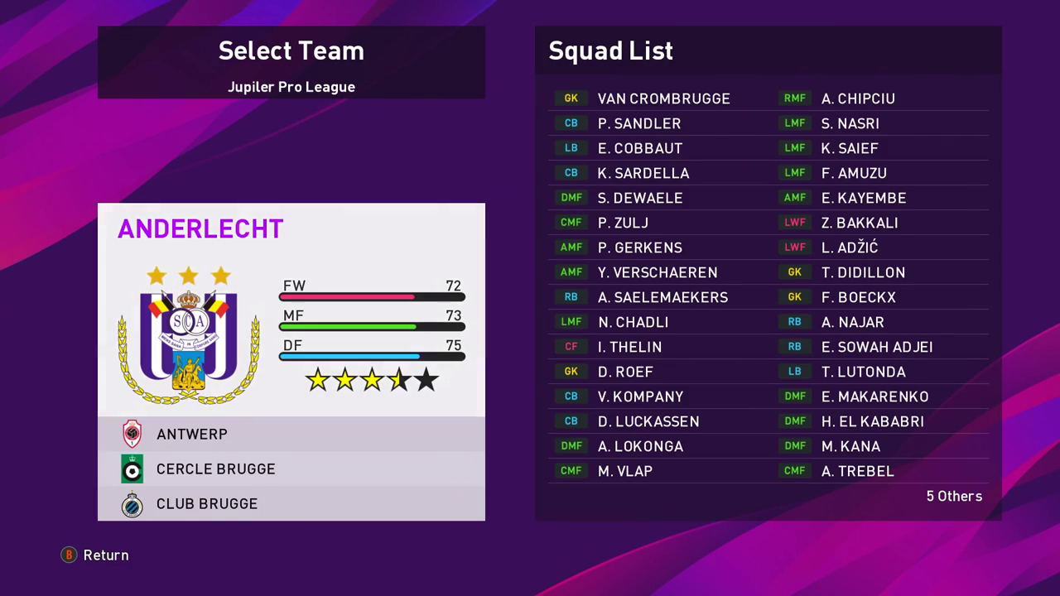
key("Return")
key("Down")
key("Return")
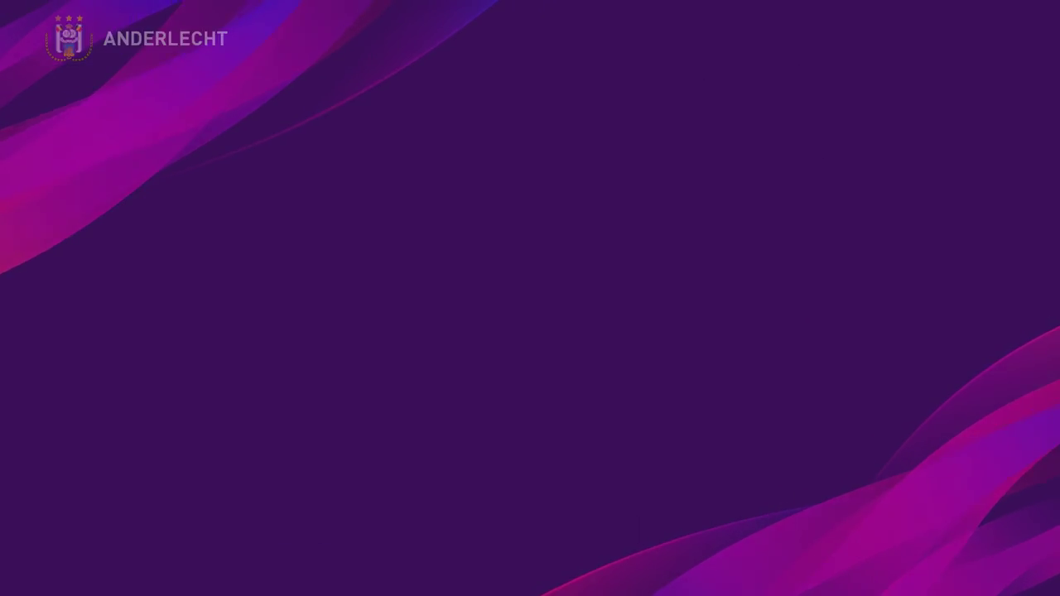
Step: Examine the new boots throughout the Cleats list, including the Nike, Puma, Under Armour, Joma and Lotto models
key("Down")
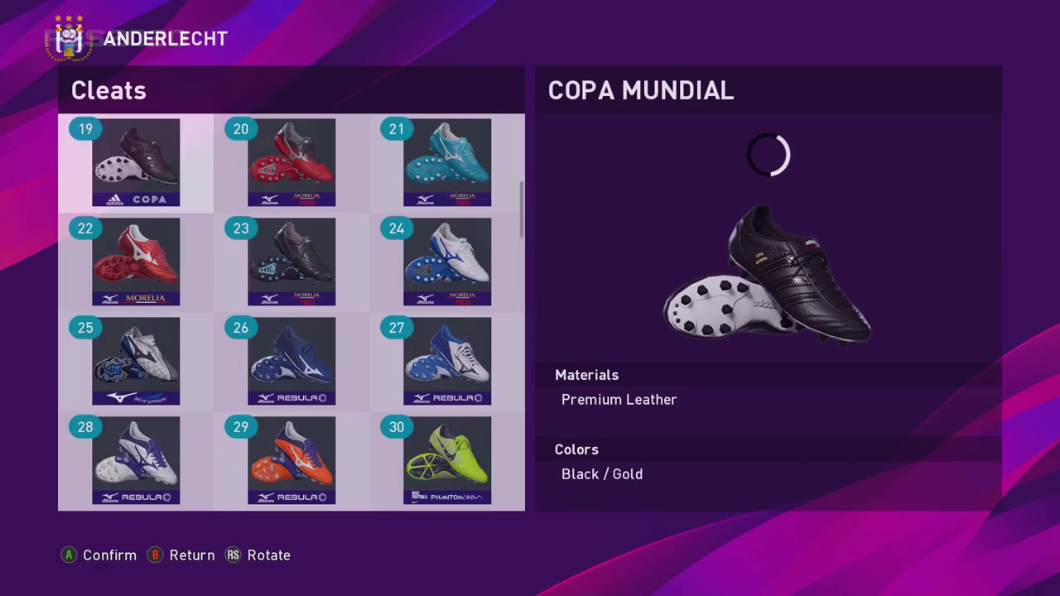
key("Down")
key("Down")
key("Down")
key("Down")
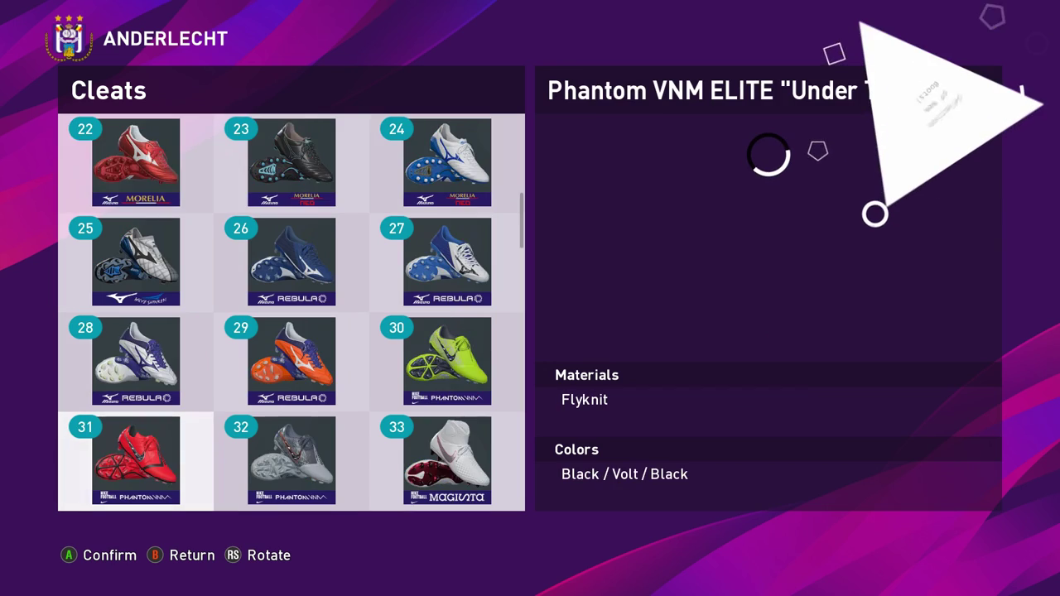
key("Down")
key("Down")
key("Down")
key("Down")
key("Down")
key("Down")
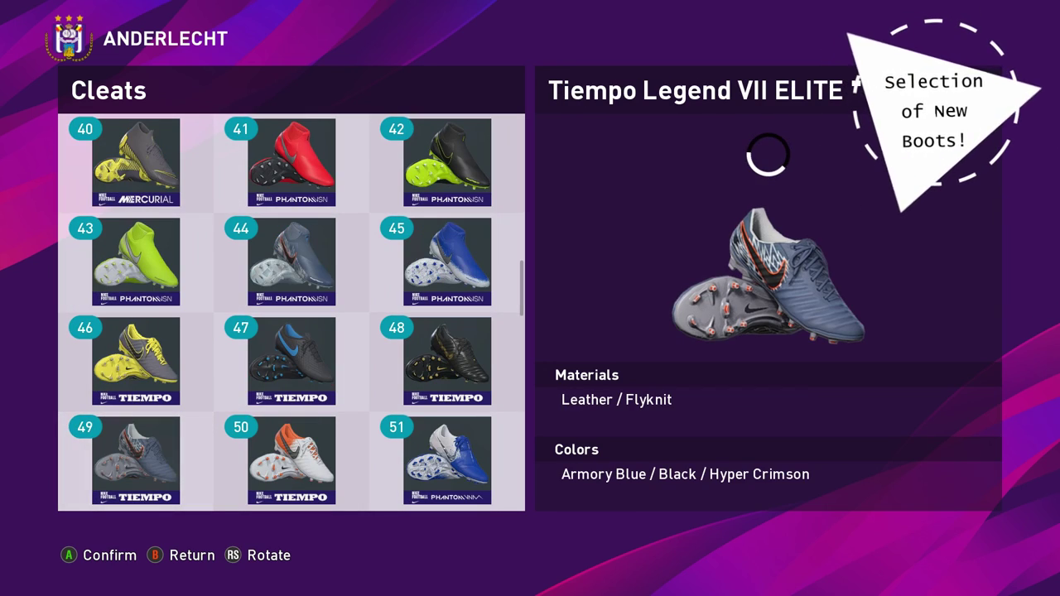
key("Up")
key("Right")
key("Down")
key("Down")
key("Down")
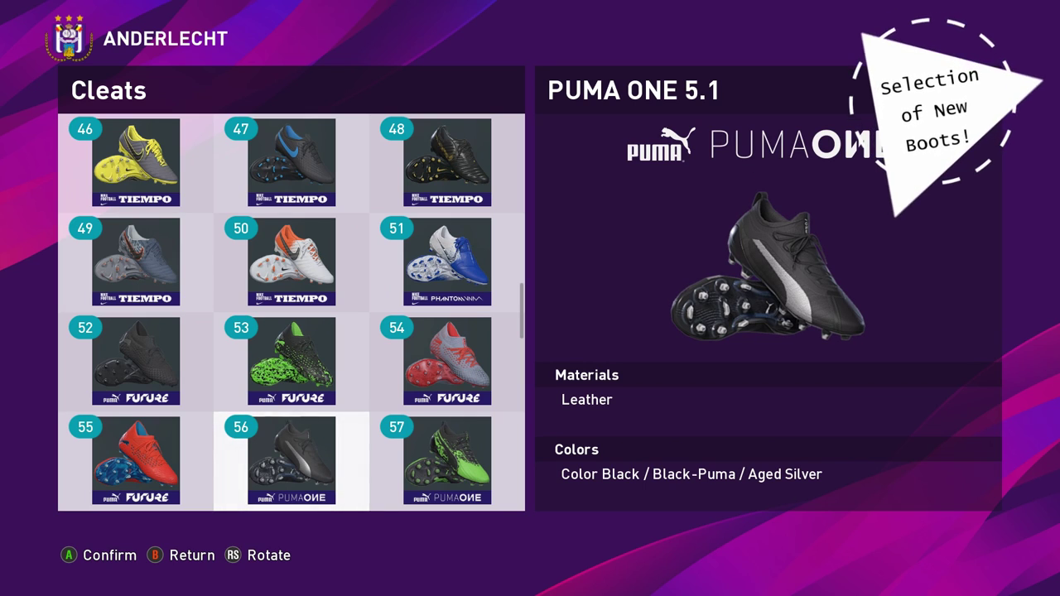
key("Down")
key("Down")
key("Down")
key("Down")
key("Down")
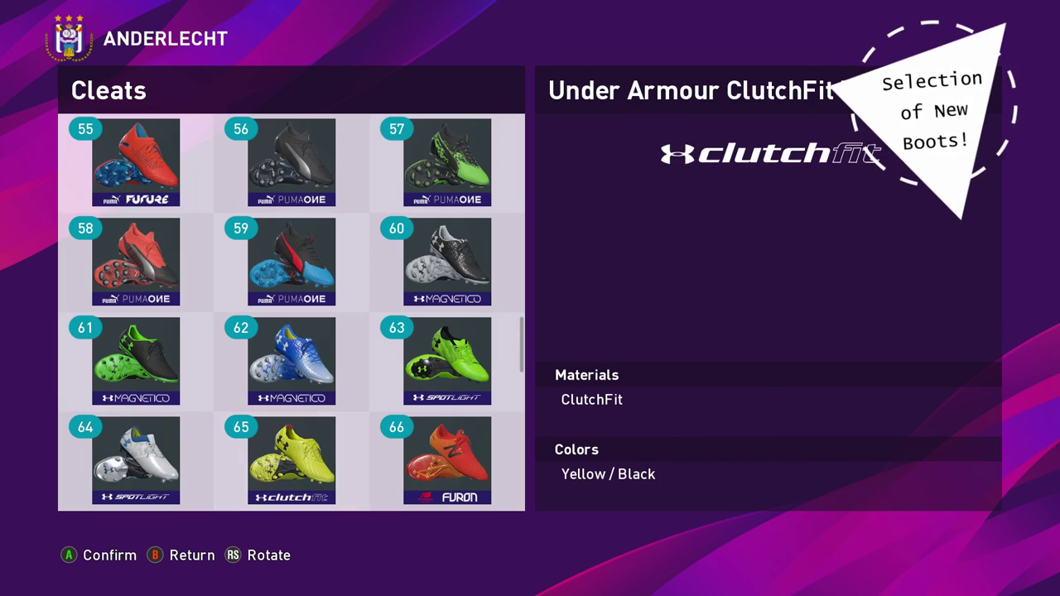
key("Down")
key("Down")
key("Down")
key("Down")
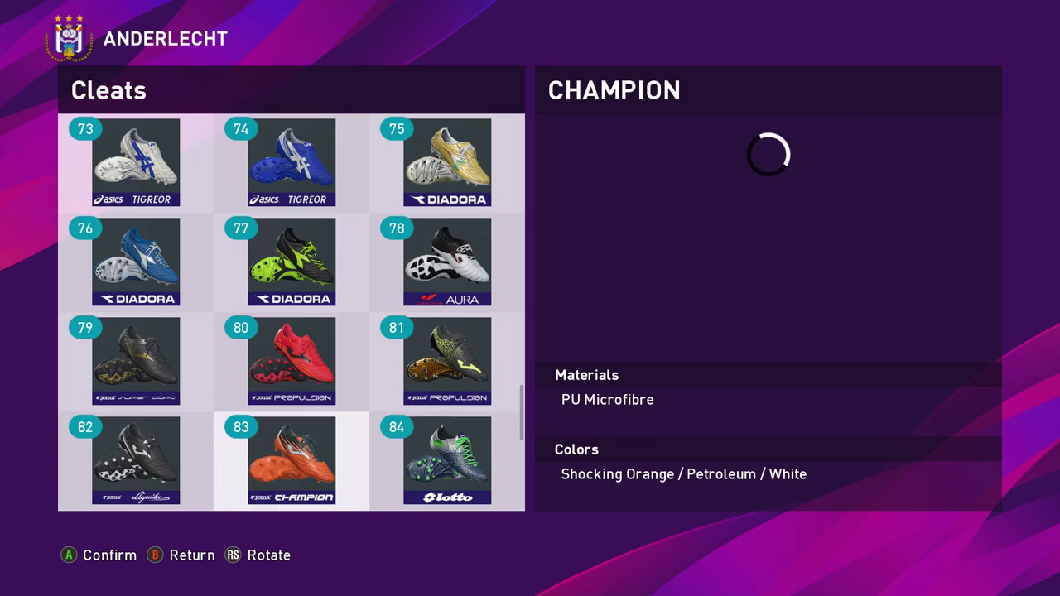
key("Down")
key("Left")
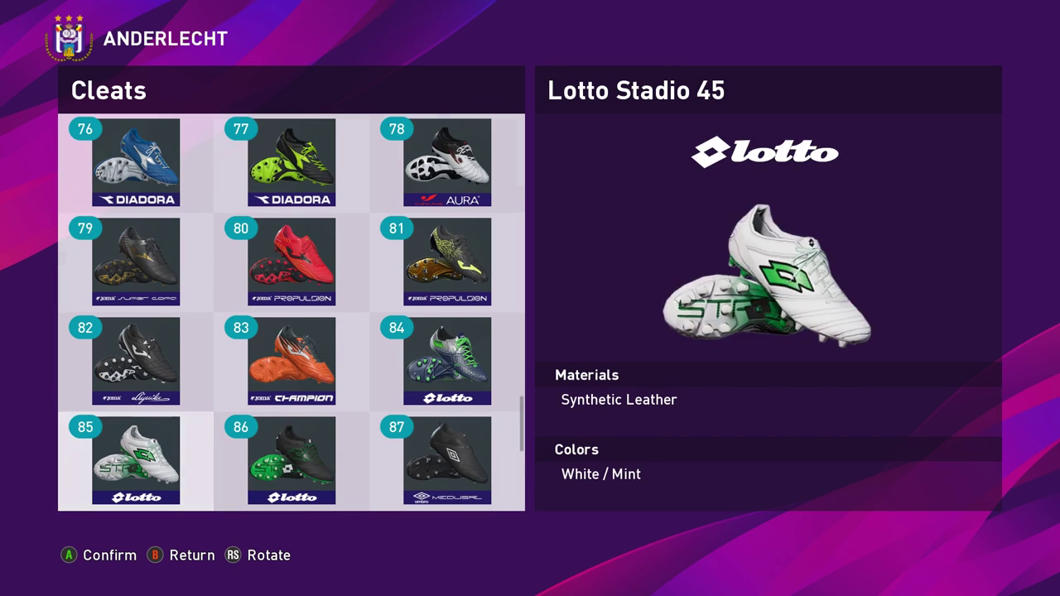
key("Down")
key("Down")
key("Down")
Step: Go back through the Cleats list to boot 01, the David Beckham Capsule Collection Predator
key("Up")
key("Up")
key("Up")
key("Up")
key("Up")
key("Up")
key("Up")
key("Up")
key("Up")
key("Up")
key("Up")
key("Up")
key("Up")
key("Up")
key("Up")
key("Up")
key("Up")
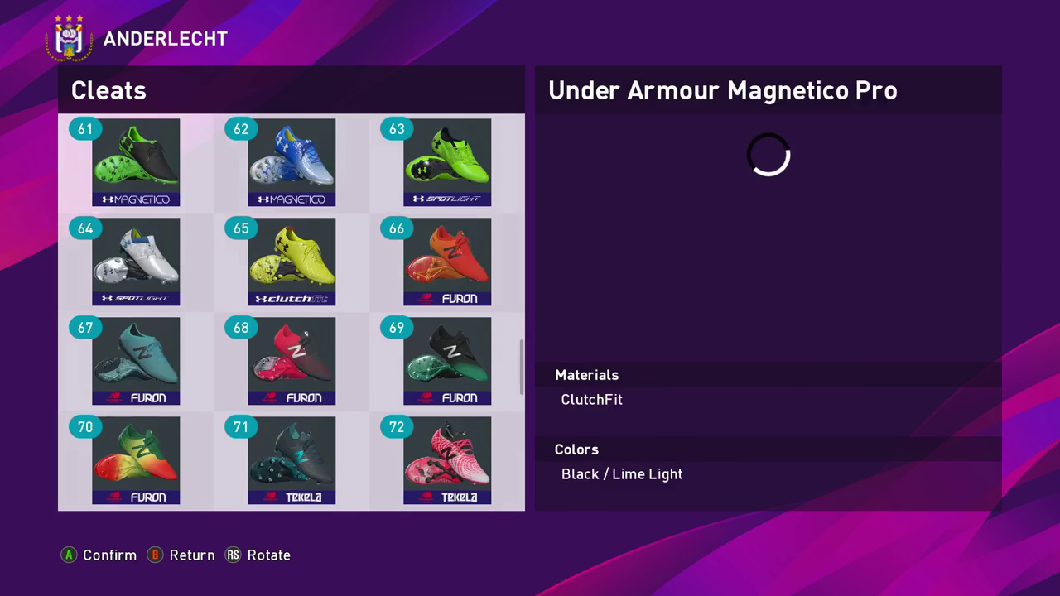
key("Up")
key("Up")
key("Up")
key("Up")
key("Up")
key("Up")
key("Up")
key("Up")
key("Up")
key("Up")
key("Up")
key("Up")
key("Up")
key("Up")
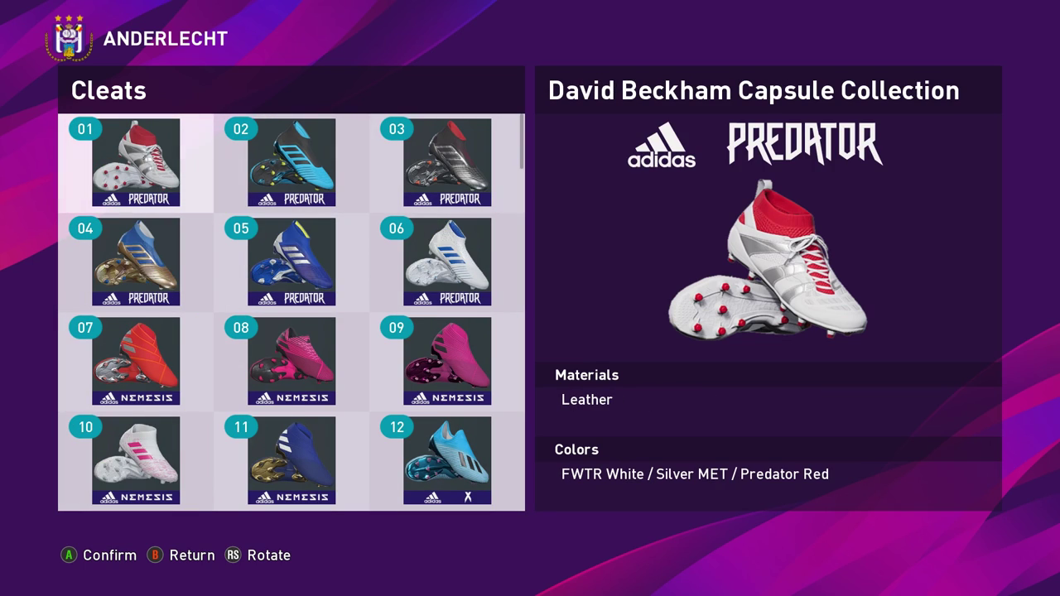
Step: Examine the adidas Predator and Nemeziz boots up to number 11, Inner Game NEMEZIZ 19+, and leave the Cleats list
key("Right")
key("Right")
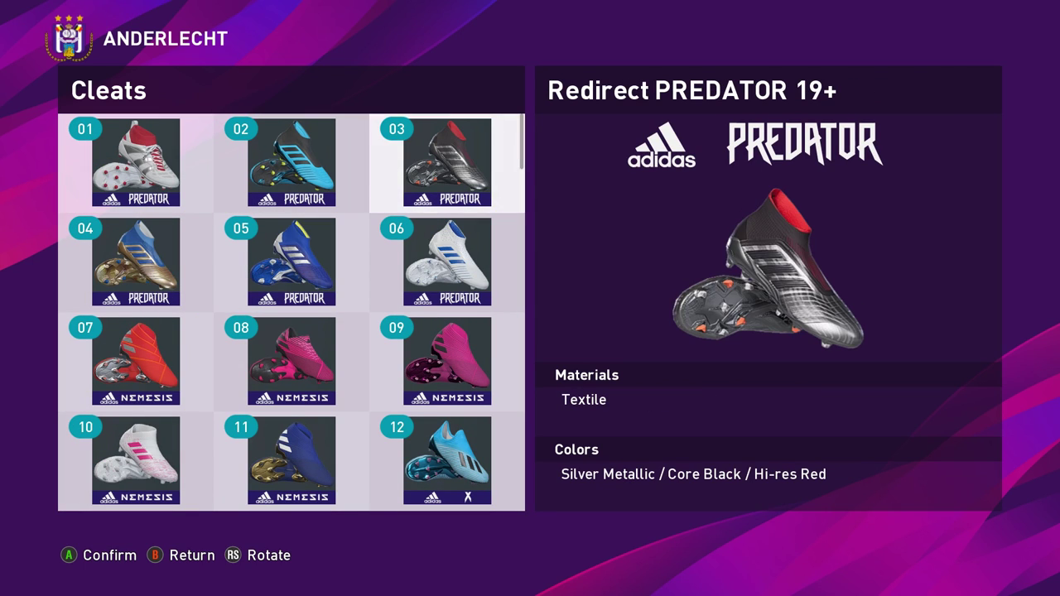
key("Down")
key("Down")
key("Left")
key("Left")
key("Down")
key("Right")
key("Escape")
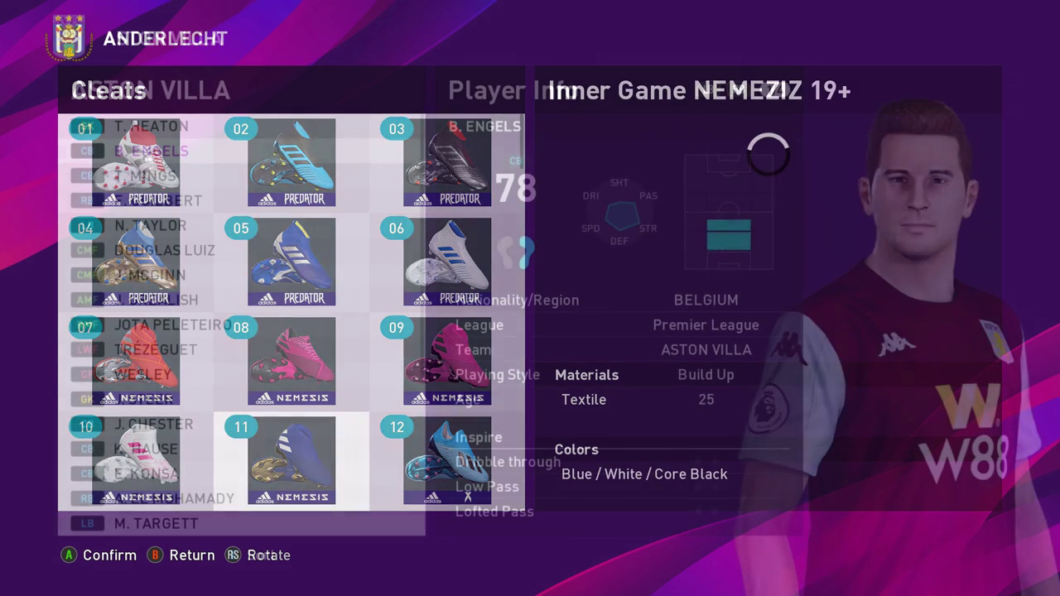